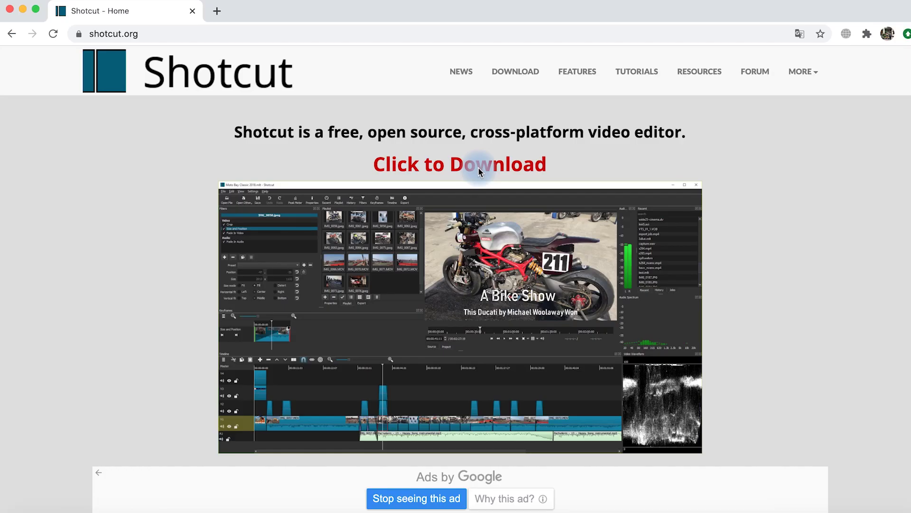
# Go to the Shotcut download page and scroll down to the macOS links for version 20.07.11
pyautogui.click(479, 168)
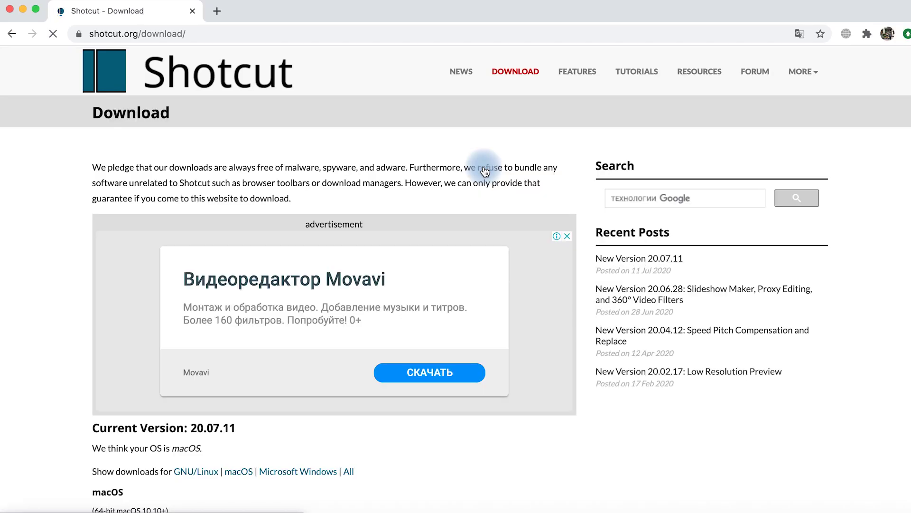
pyautogui.scroll(-5, 466, 202)
pyautogui.scroll(-2, 466, 202)
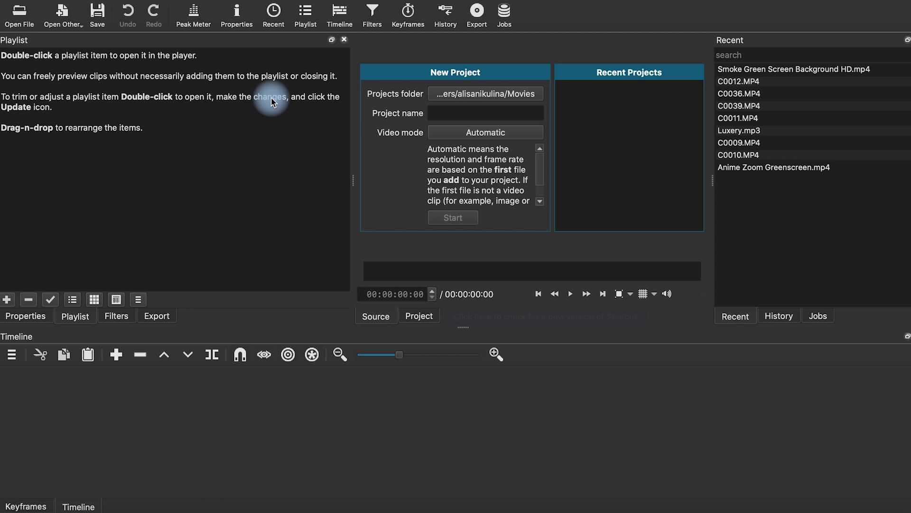
# Look over the generated-media list and Filters panel, then restore the playlist and timeline panels
pyautogui.click(77, 24)
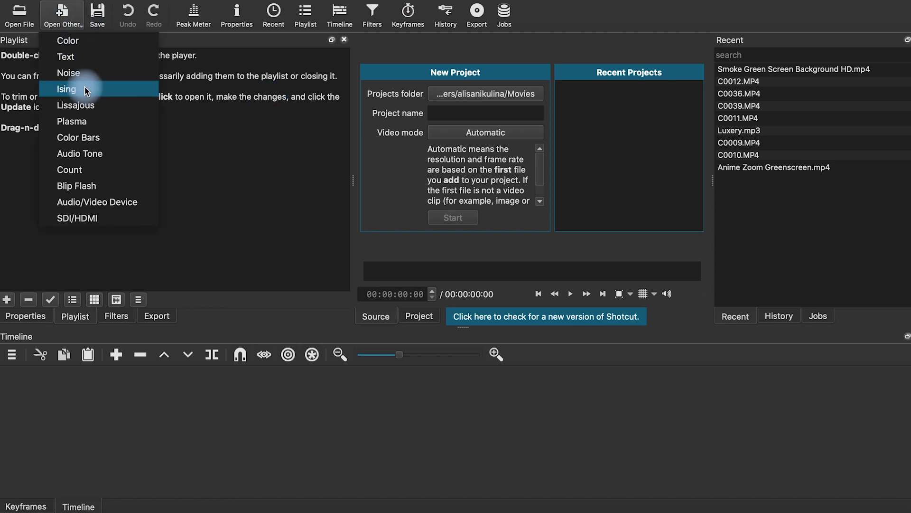
pyautogui.click(308, 21)
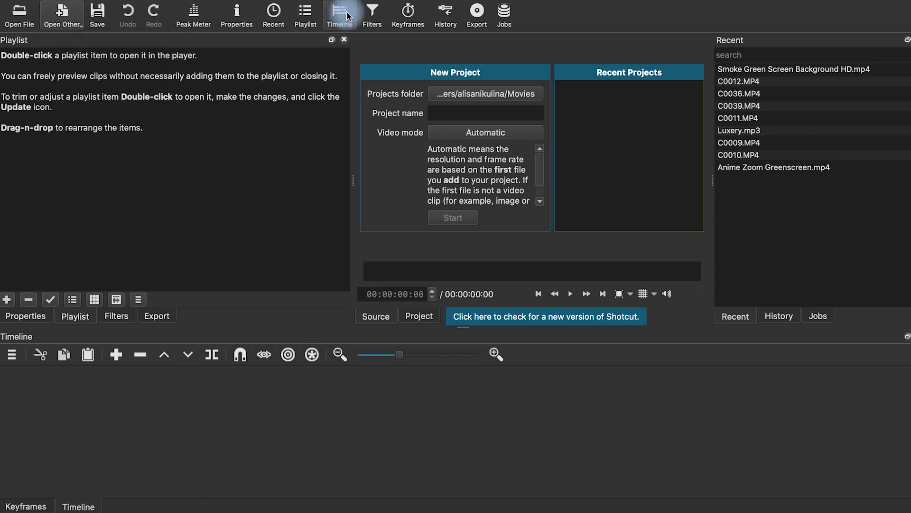
pyautogui.click(375, 17)
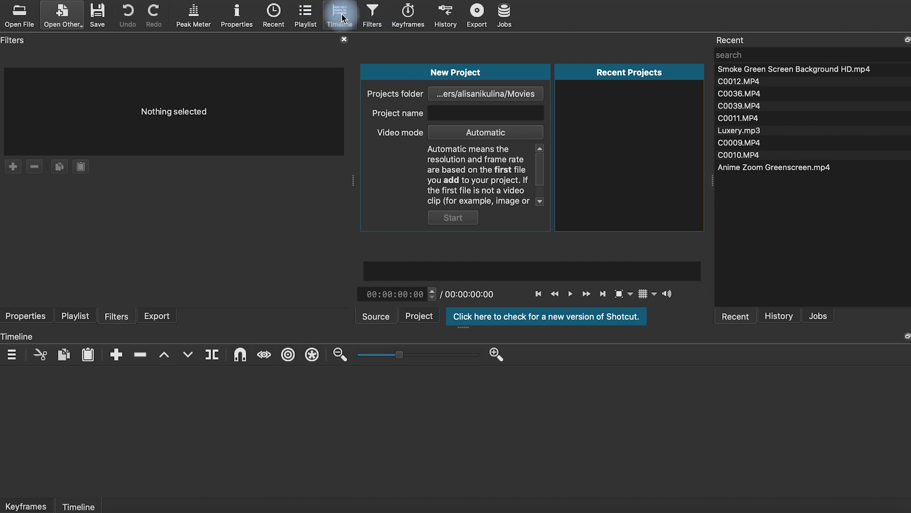
pyautogui.click(308, 15)
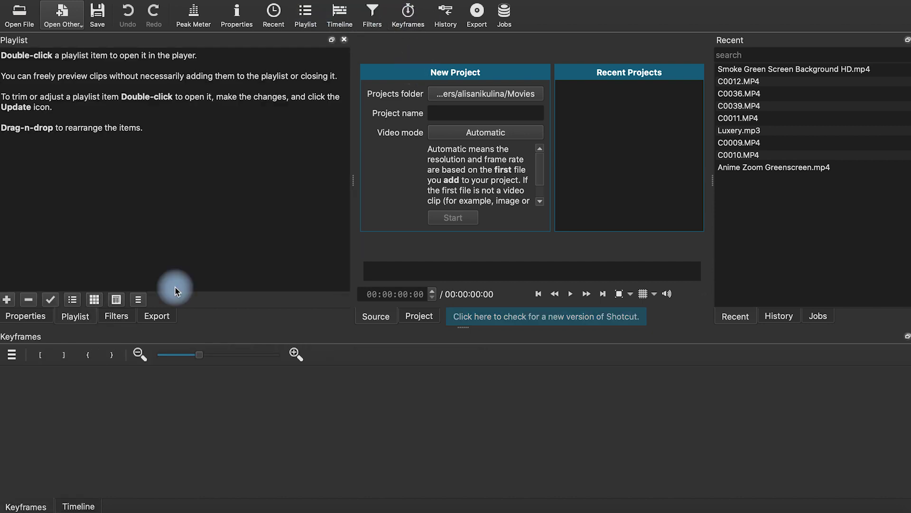
pyautogui.click(71, 506)
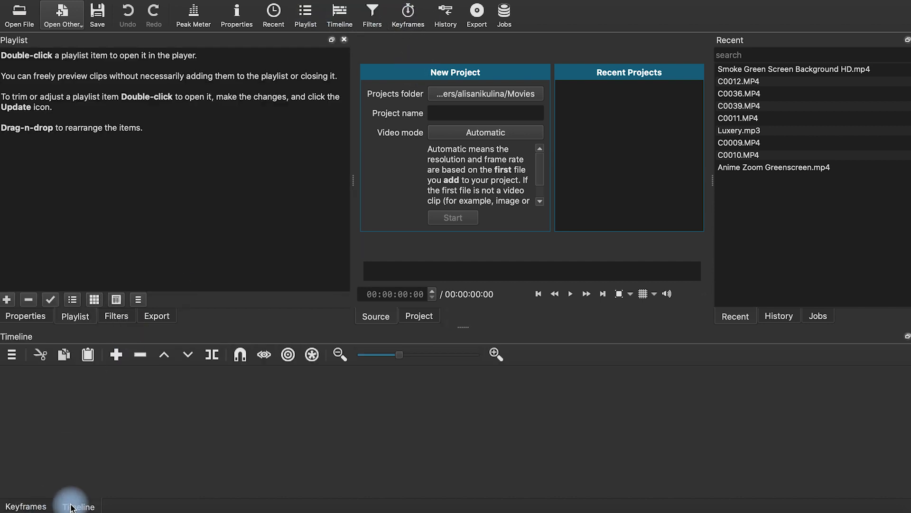
# Import the thumbs-up emoji PNG, green screen clips and camera footage, then preview C0010.MP4
pyautogui.click(19, 9)
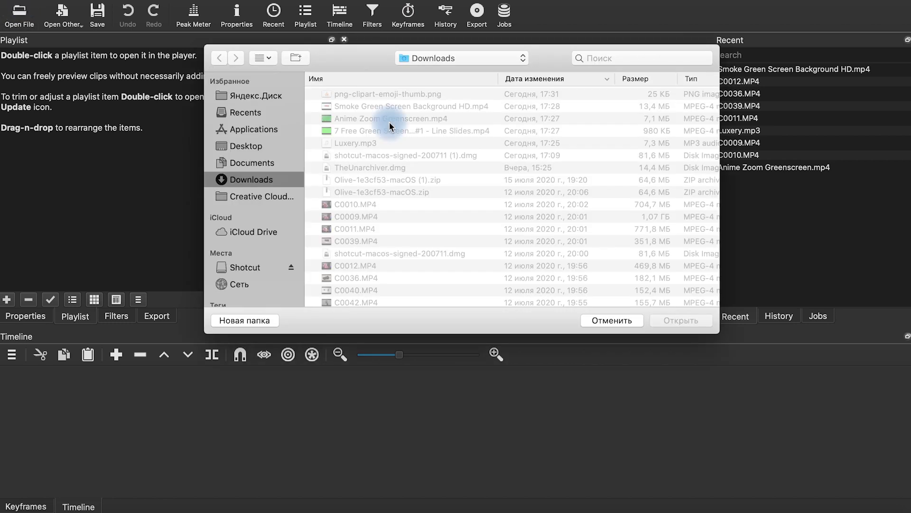
pyautogui.click(439, 95)
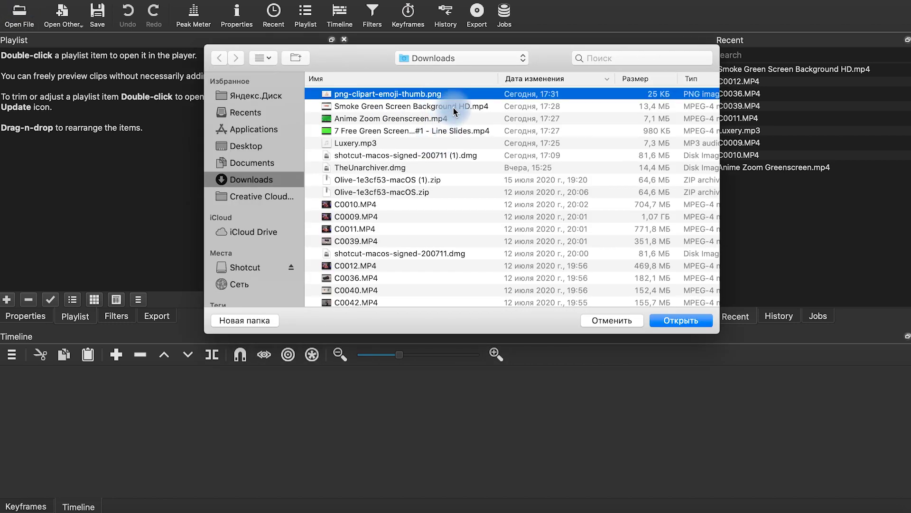
pyautogui.keyDown('shift'); pyautogui.click(453, 106); pyautogui.keyUp('shift')
pyautogui.keyDown('shift'); pyautogui.click(448, 119); pyautogui.keyUp('shift')
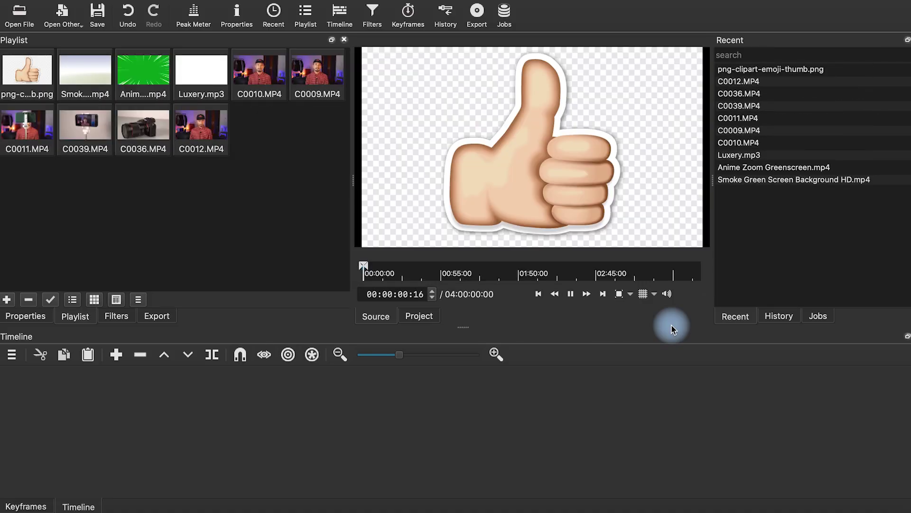
pyautogui.click(279, 87)
pyautogui.doubleClick(277, 86)
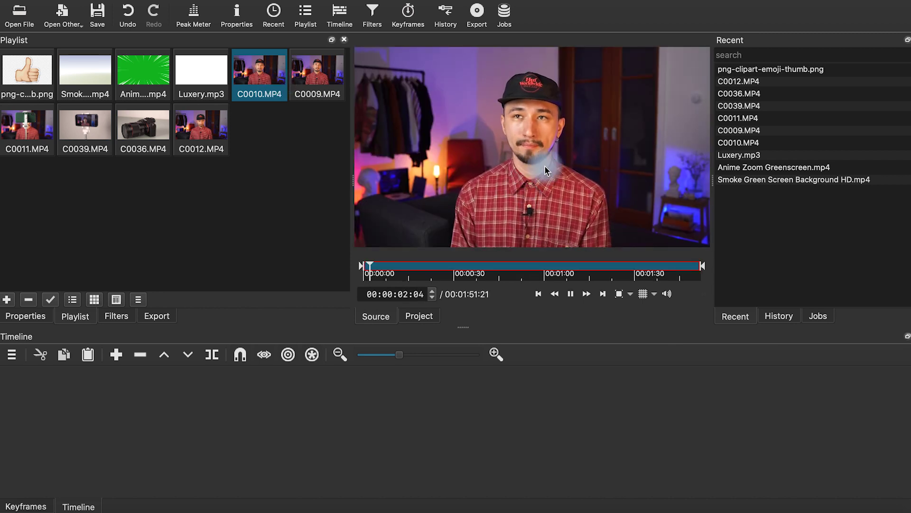
# Place C0010.MP4 on the timeline and zoom out until the whole clip fits
pyautogui.click(416, 243)
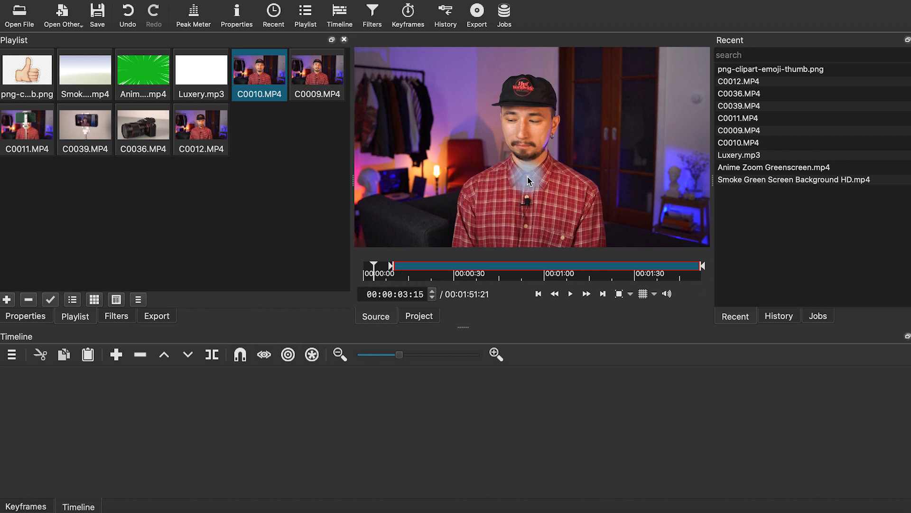
pyautogui.moveTo(184, 409); pyautogui.dragTo(189, 409)
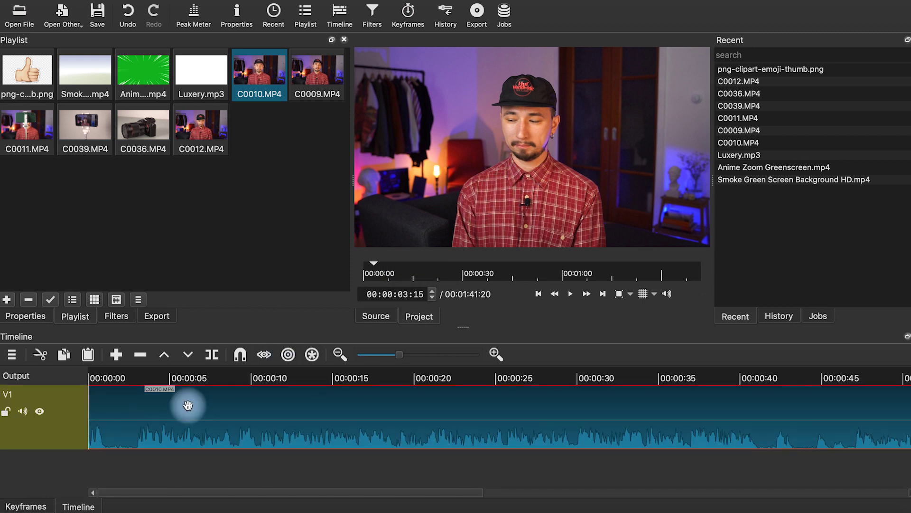
pyautogui.click(340, 354)
pyautogui.click(340, 354)
pyautogui.click(340, 355)
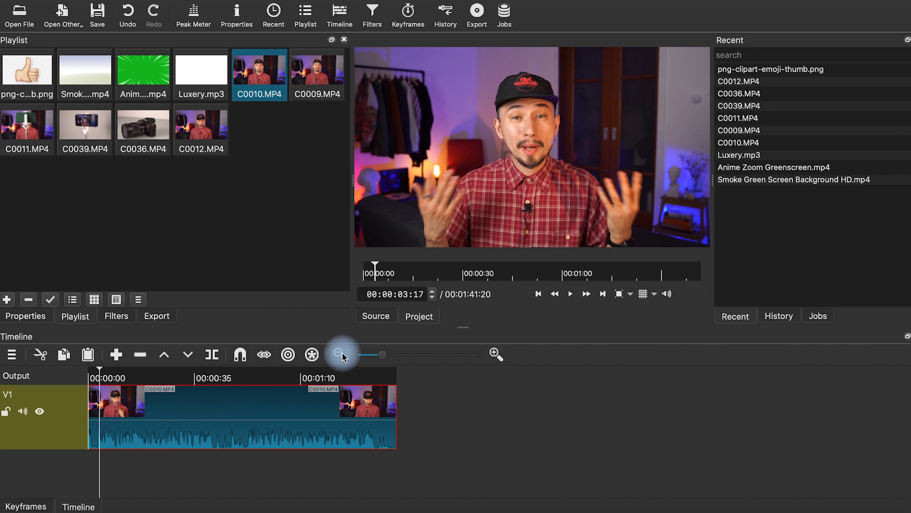
pyautogui.click(340, 354)
# Add Luxery.mp3 and the remaining camera clips to the timeline after C0010
pyautogui.keyDown('shift'); pyautogui.click(205, 91); pyautogui.keyUp('shift')
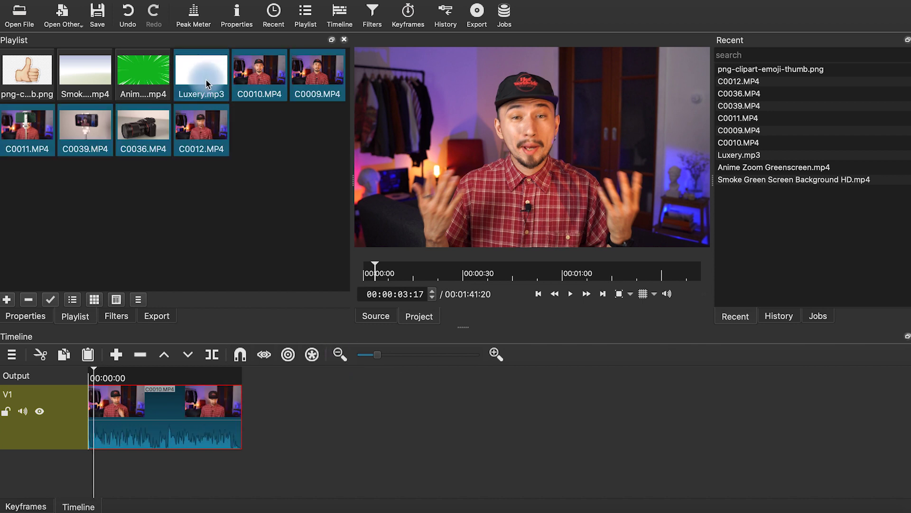
pyautogui.moveTo(204, 90); pyautogui.dragTo(340, 416)
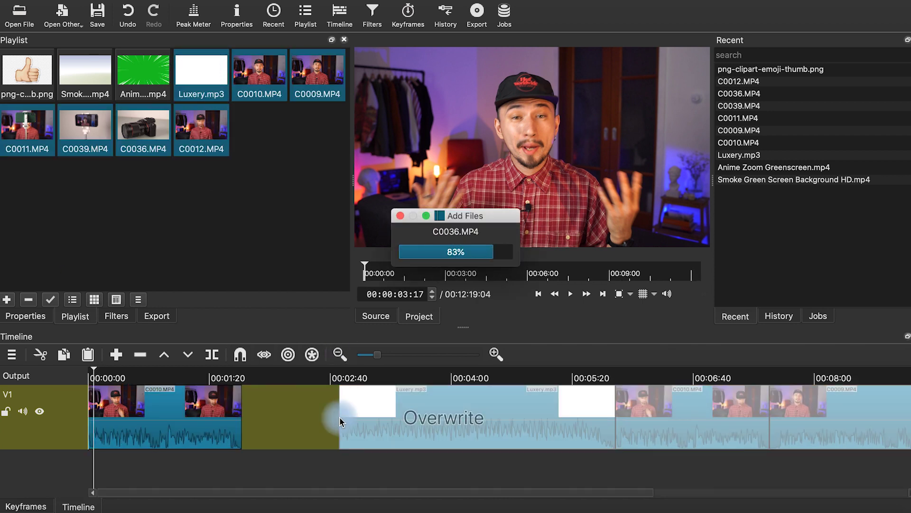
pyautogui.click(339, 354)
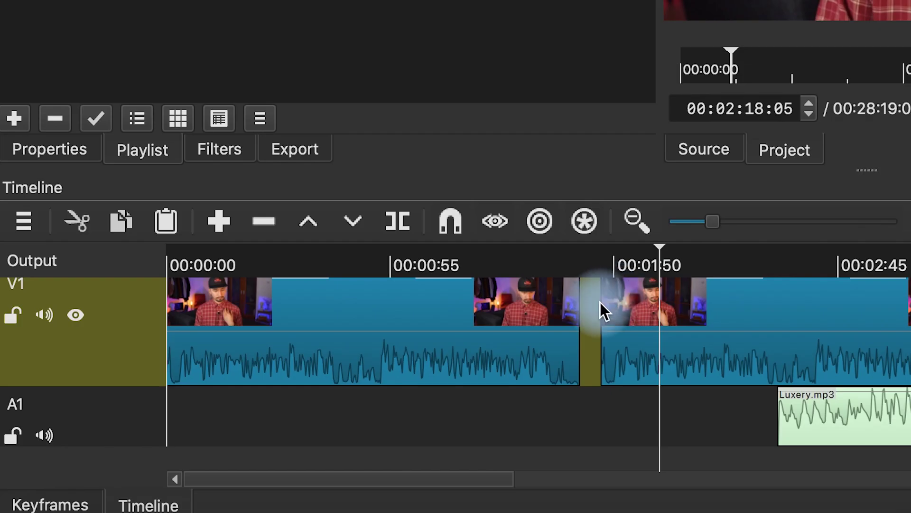
# Trim and split the C0010 footage, enable snapping, and close the gap between clips
pyautogui.moveTo(600, 304); pyautogui.dragTo(790, 313)
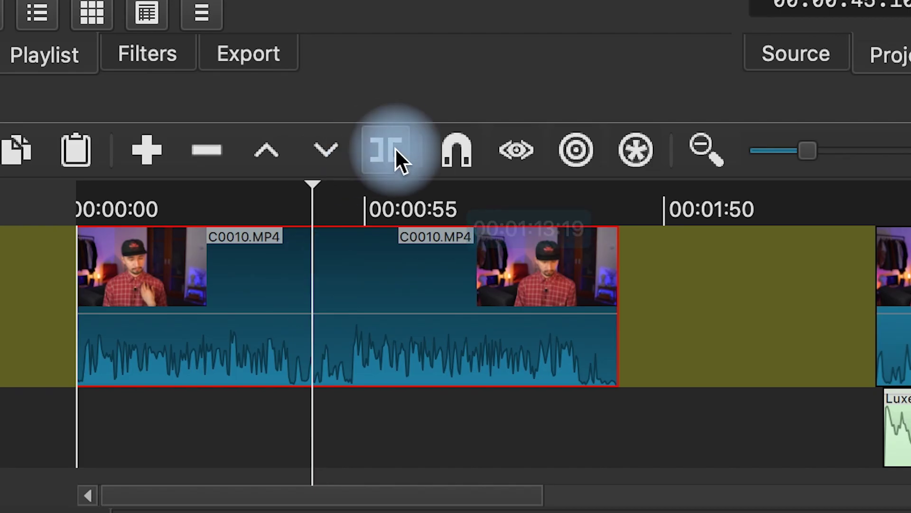
pyautogui.click(397, 221)
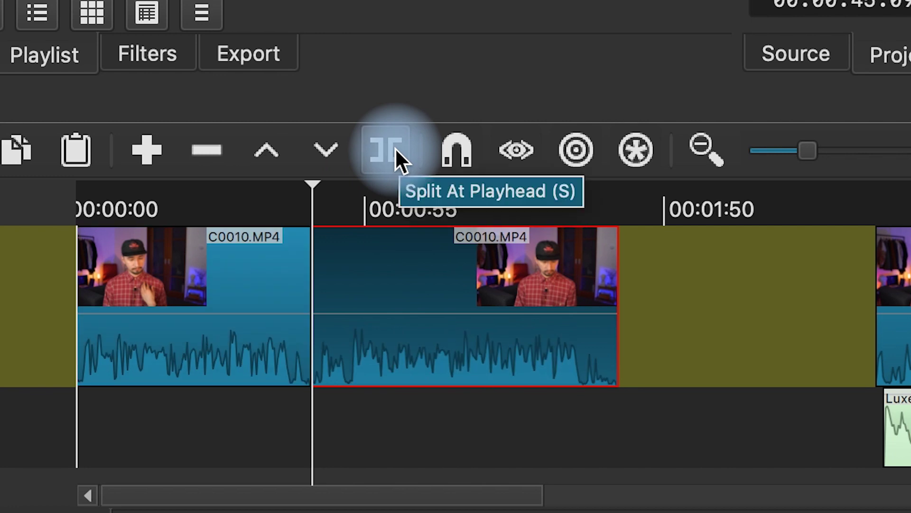
pyautogui.moveTo(613, 273); pyautogui.dragTo(566, 268)
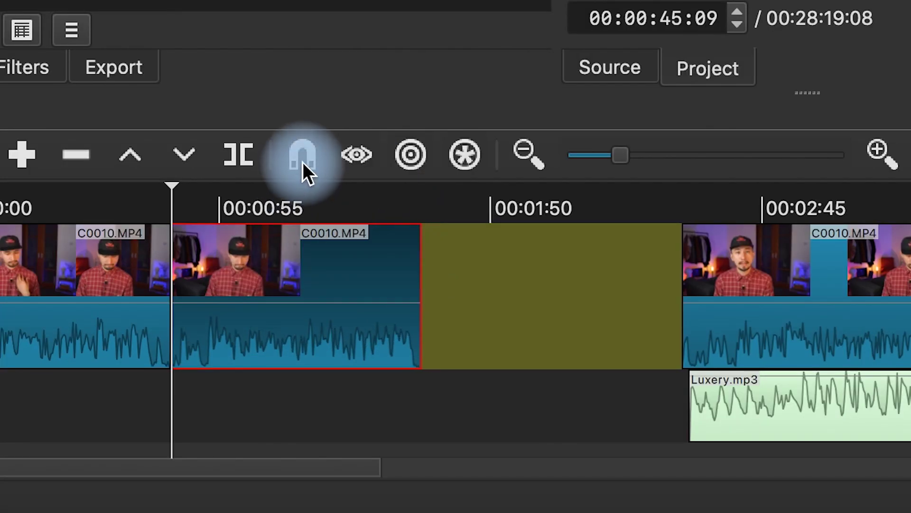
pyautogui.click(303, 162)
pyautogui.moveTo(739, 270); pyautogui.dragTo(384, 259)
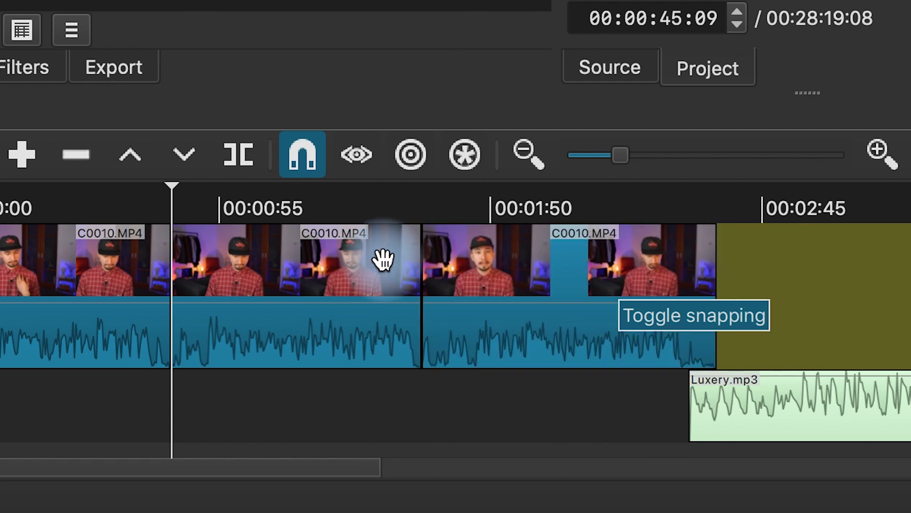
# Start Luxery.mp3 under C0009, fade C0009 in, and crossfade it into C0011
pyautogui.moveTo(287, 469); pyautogui.dragTo(307, 464)
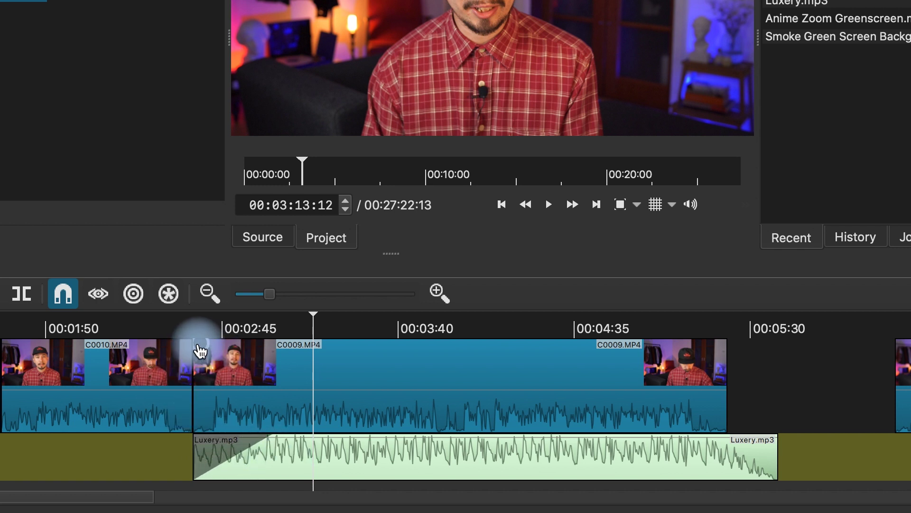
pyautogui.moveTo(222, 363); pyautogui.dragTo(269, 375)
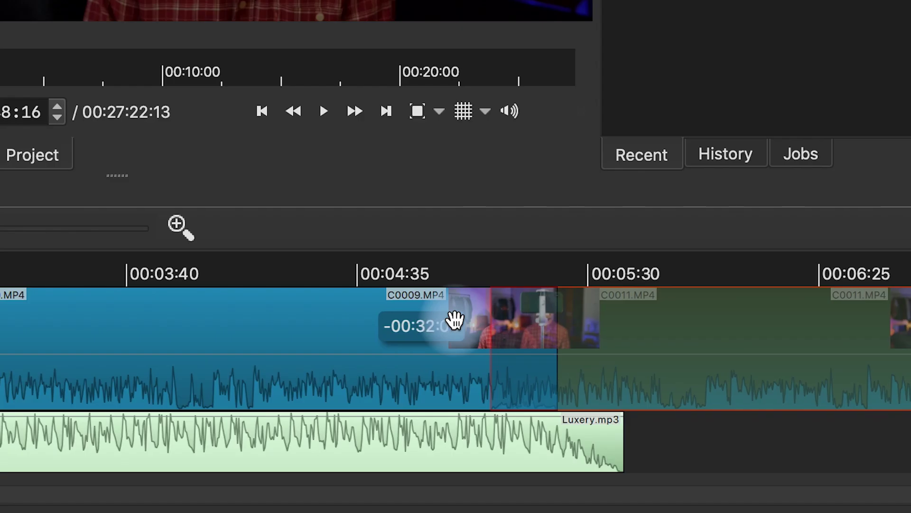
pyautogui.moveTo(650, 362); pyautogui.dragTo(668, 363)
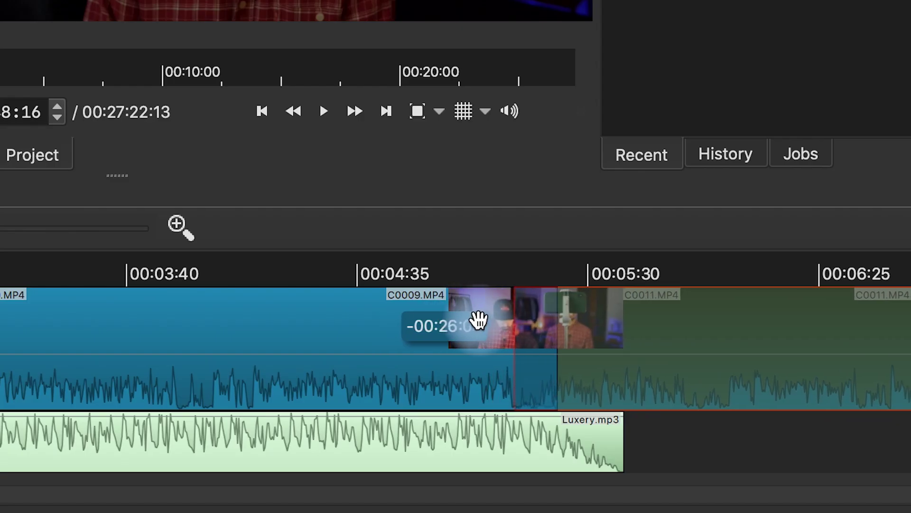
pyautogui.moveTo(479, 319); pyautogui.dragTo(478, 320)
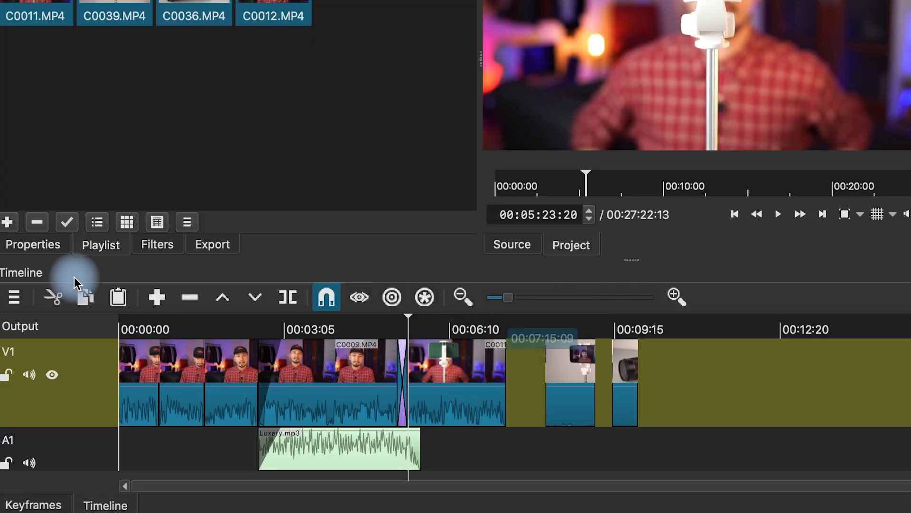
# Add a V2 video track, move the emoji overlay onto it, and preview the edit
pyautogui.click(19, 297)
pyautogui.click(204, 238)
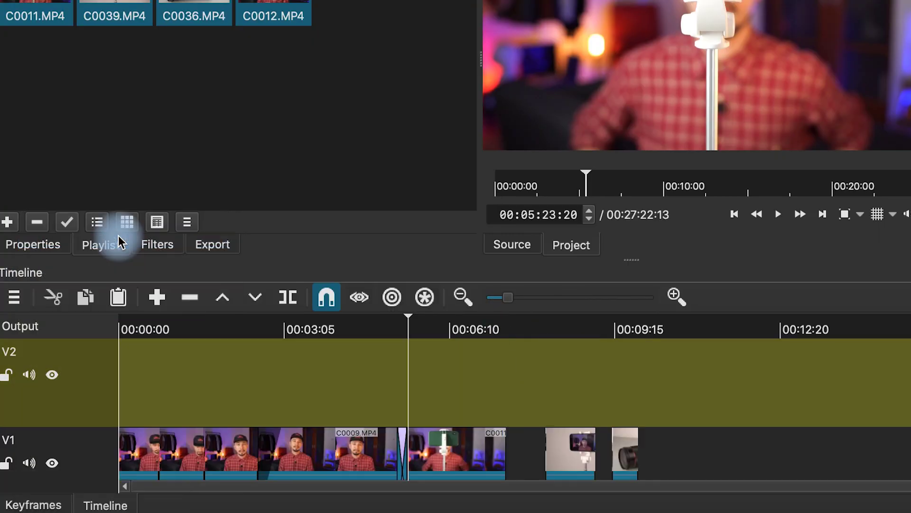
pyautogui.moveTo(556, 406); pyautogui.dragTo(407, 367)
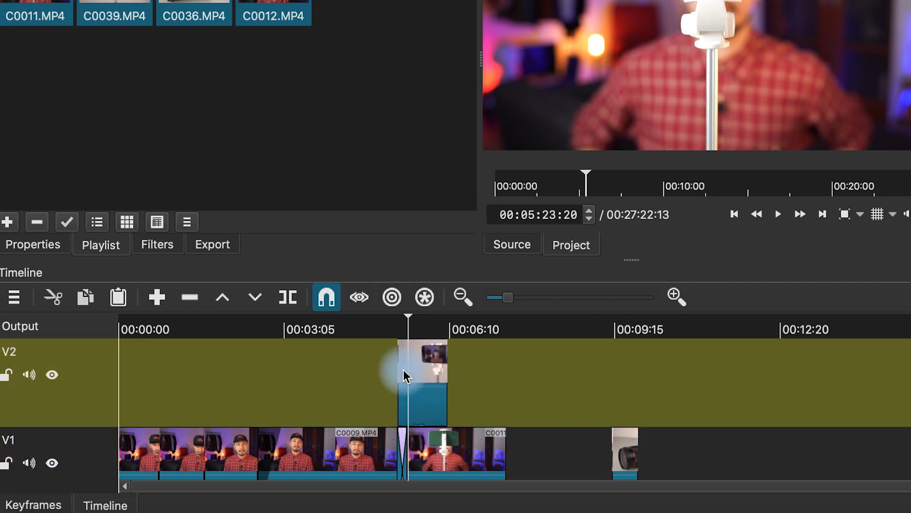
pyautogui.click(395, 330)
pyautogui.press('space')
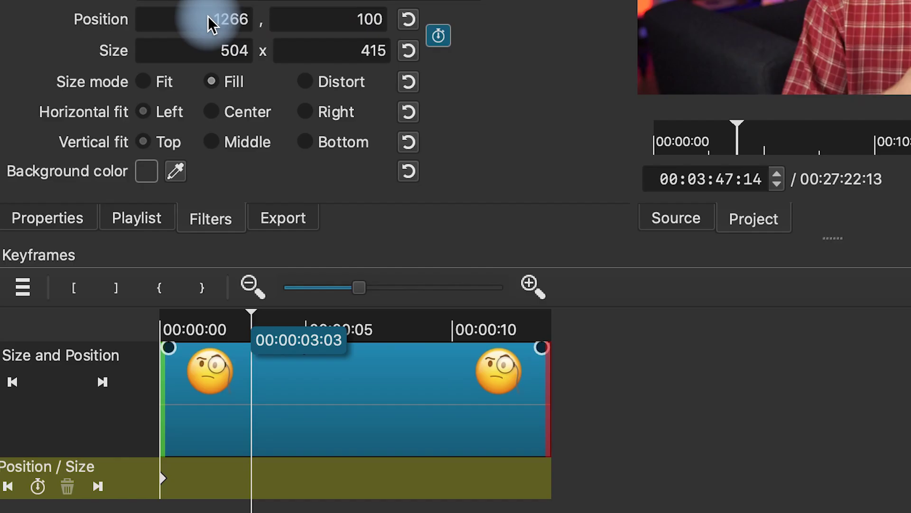
# Change the emoji's Position X from 1266 to 100, keyframing it at the playhead
pyautogui.moveTo(208, 16); pyautogui.dragTo(270, 17)
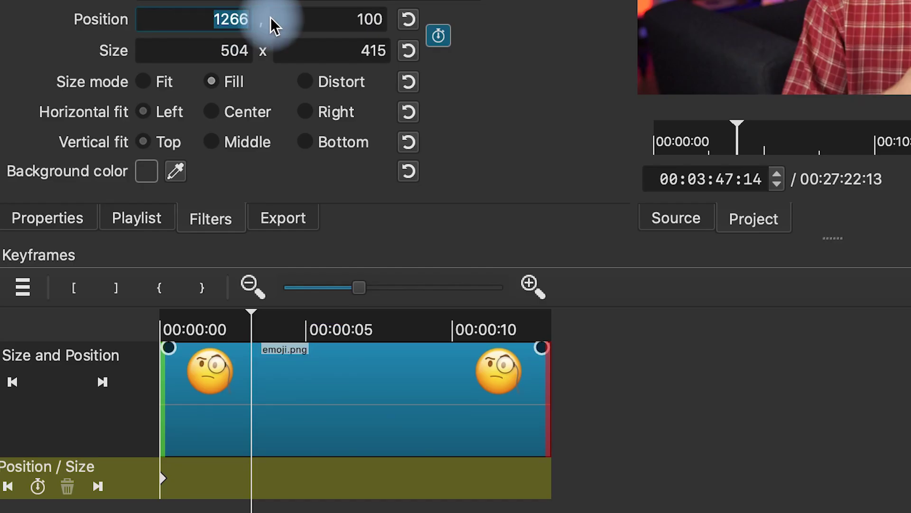
pyautogui.write('100')
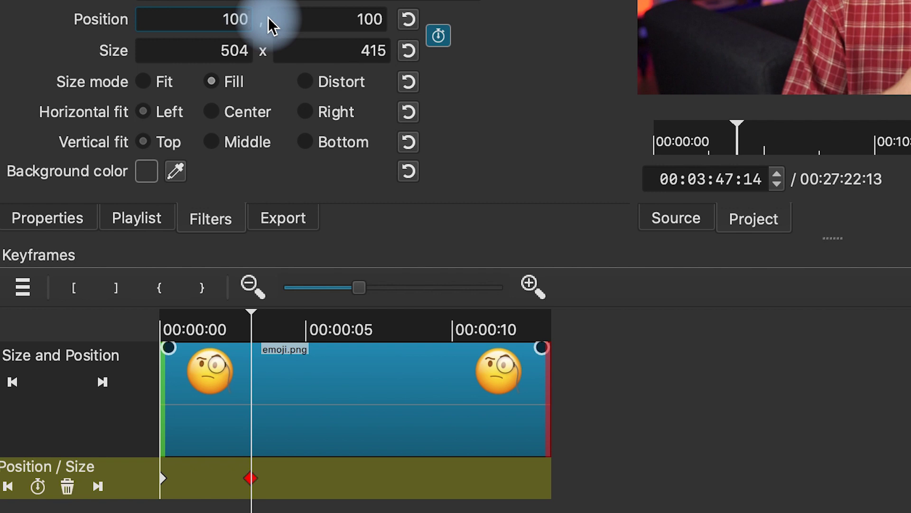
pyautogui.moveTo(214, 16); pyautogui.dragTo(275, 17)
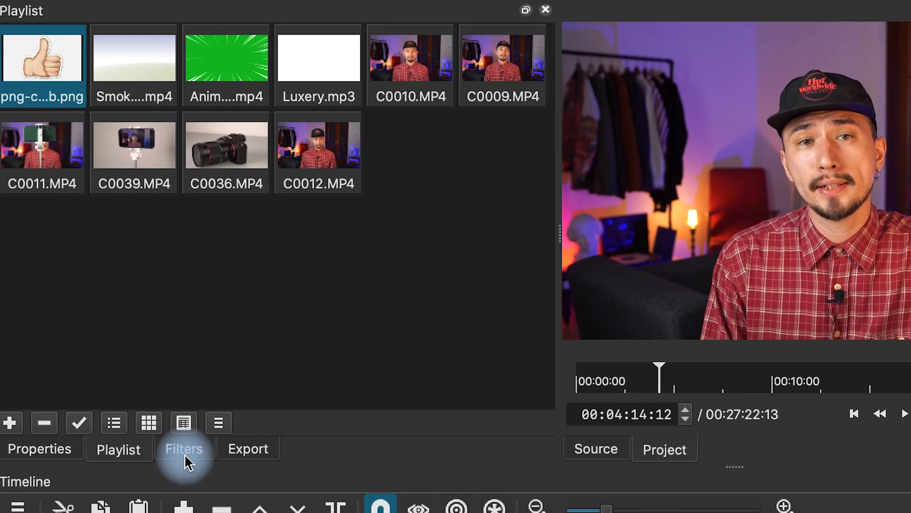
# Start adding a new filter to the clip and list only the video filters
pyautogui.click(184, 450)
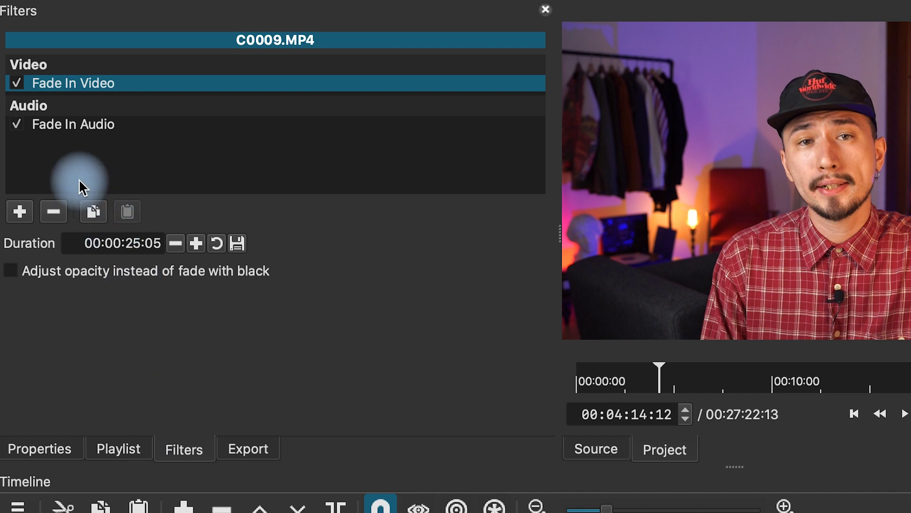
pyautogui.click(20, 211)
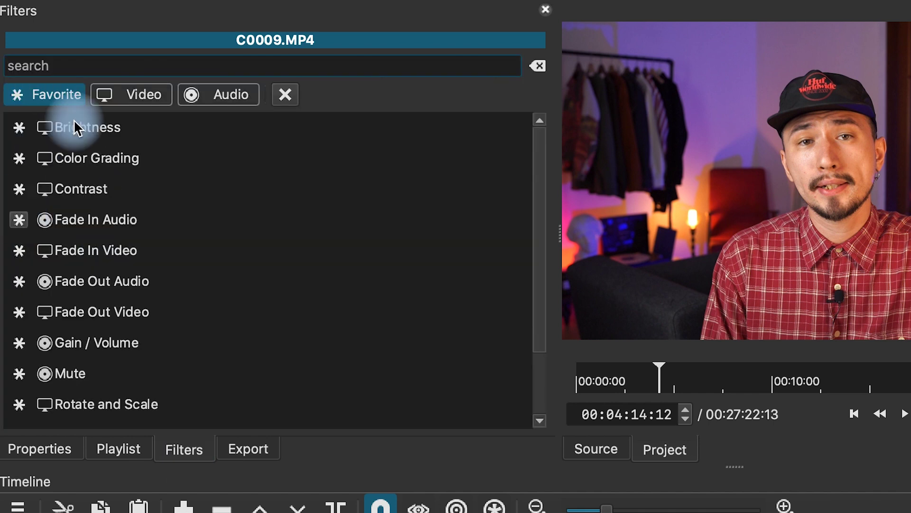
pyautogui.click(123, 96)
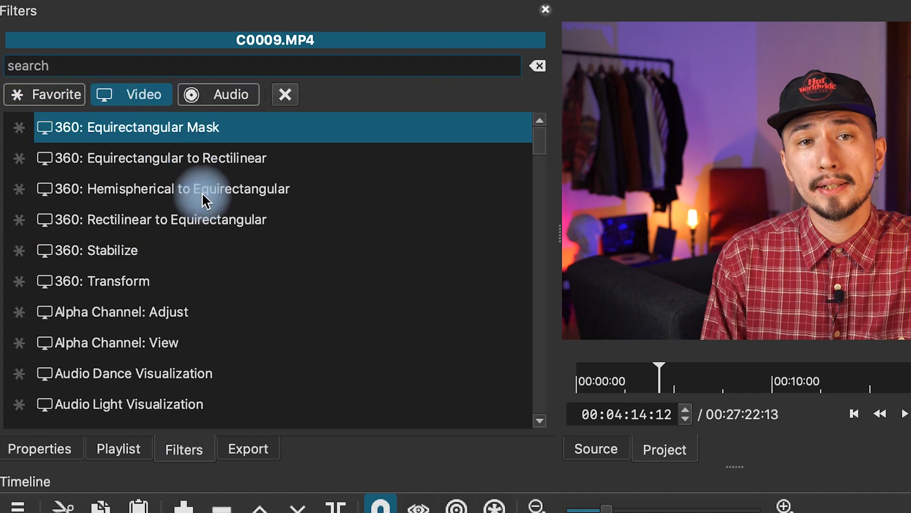
pyautogui.press('Down')
pyautogui.press('Down')
pyautogui.press('Down')
pyautogui.press('Down')
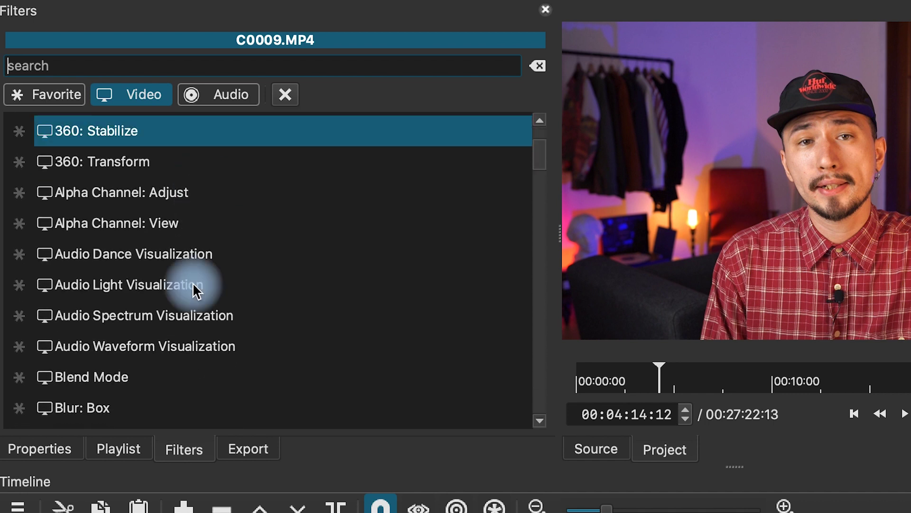
pyautogui.click(193, 284)
pyautogui.click(193, 287)
# Scroll through the video filter list to pick Color Grading
pyautogui.scroll(-3, 192, 312)
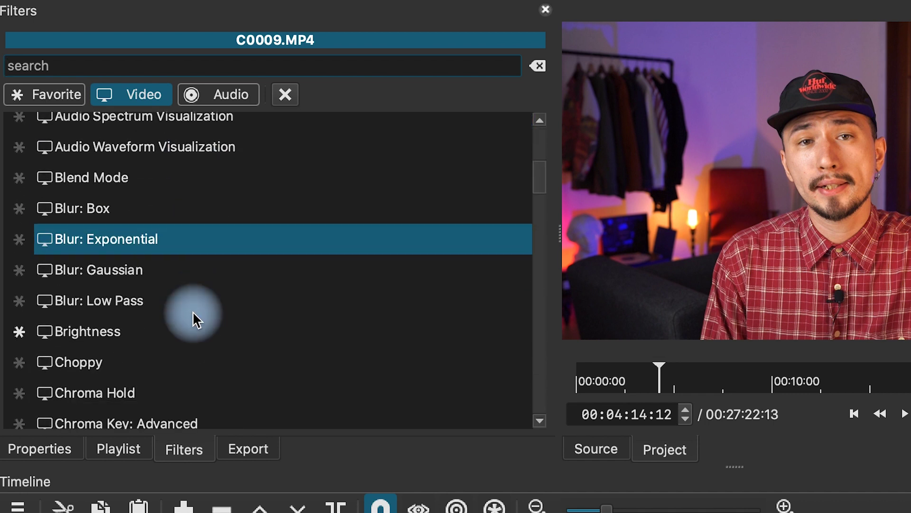
pyautogui.click(132, 328)
pyautogui.scroll(-2, 132, 326)
pyautogui.press('Down')
pyautogui.scroll(-2, 132, 326)
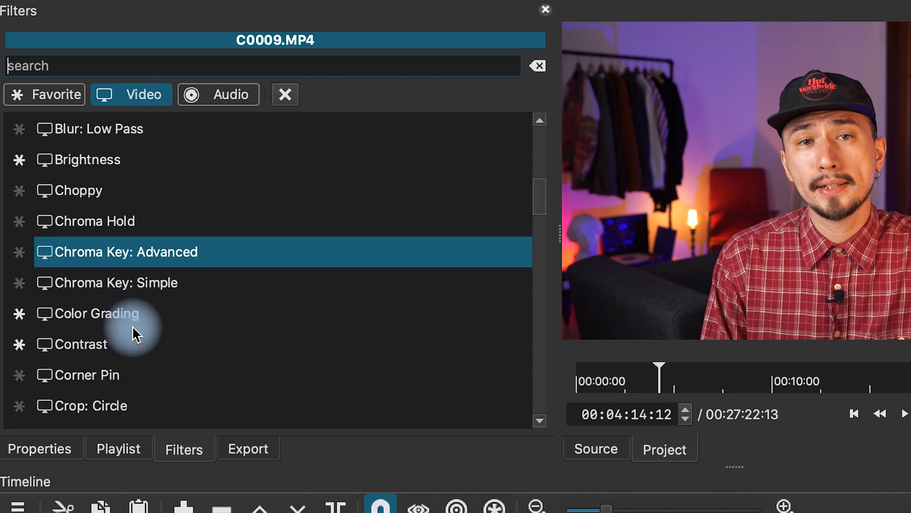
pyautogui.click(140, 375)
pyautogui.scroll(-2, 140, 374)
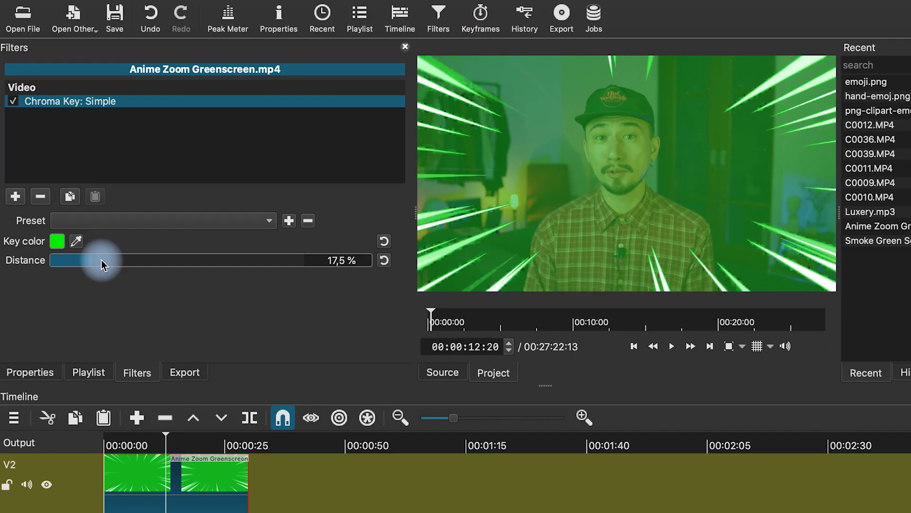
# Pull the first colour wheel's red down to -24.6% and play the clip to check it
pyautogui.moveTo(101, 261); pyautogui.dragTo(263, 268)
pyautogui.press('space')
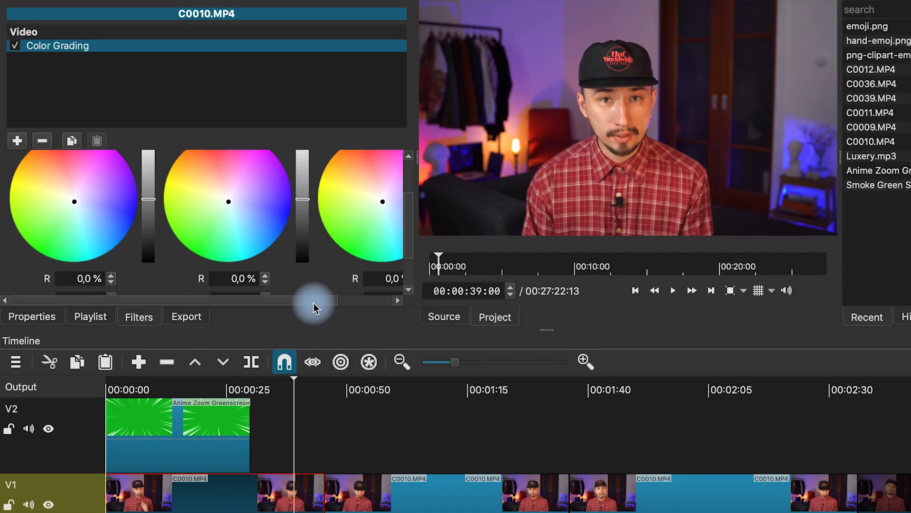
pyautogui.hscroll(2, 317, 304)
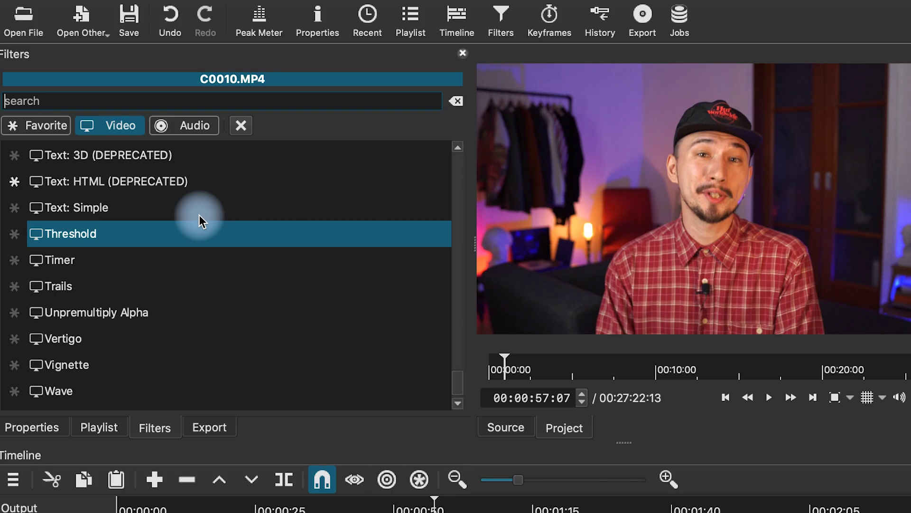
pyautogui.scroll(2, 199, 215)
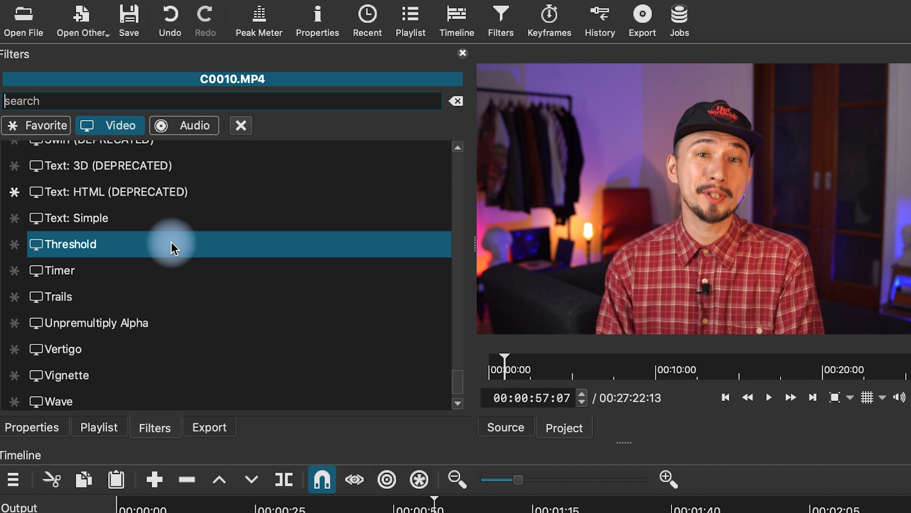
# Add the Sketch filter to C0010, shrink the HELLO! text box, and set Position Y to 500
pyautogui.scroll(3, 171, 241)
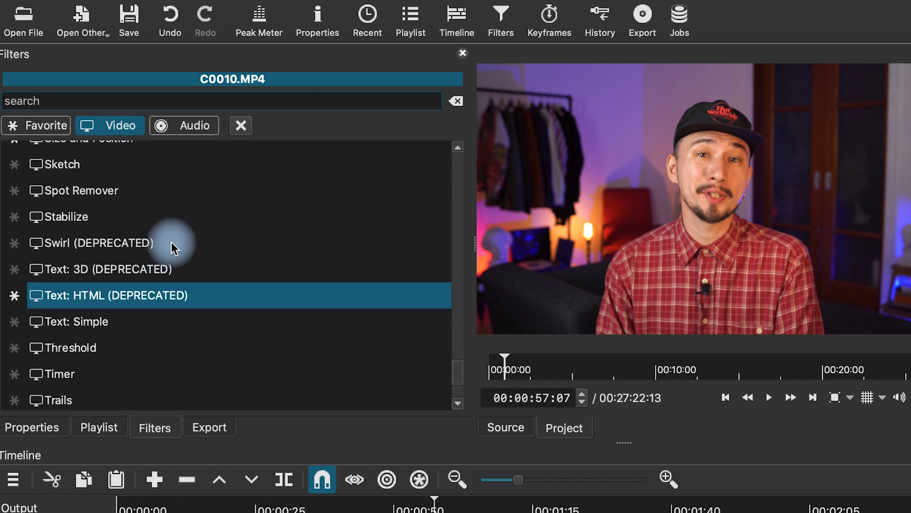
pyautogui.click(89, 162)
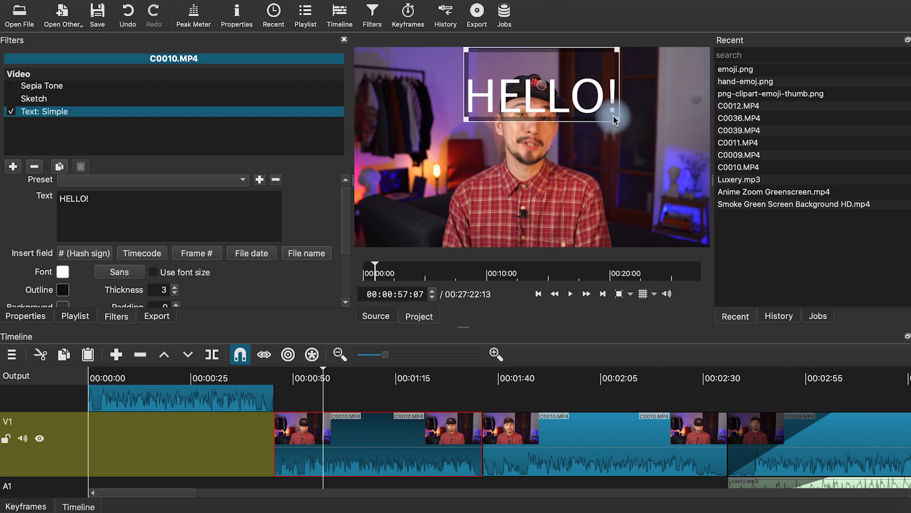
pyautogui.moveTo(580, 104); pyautogui.dragTo(561, 88)
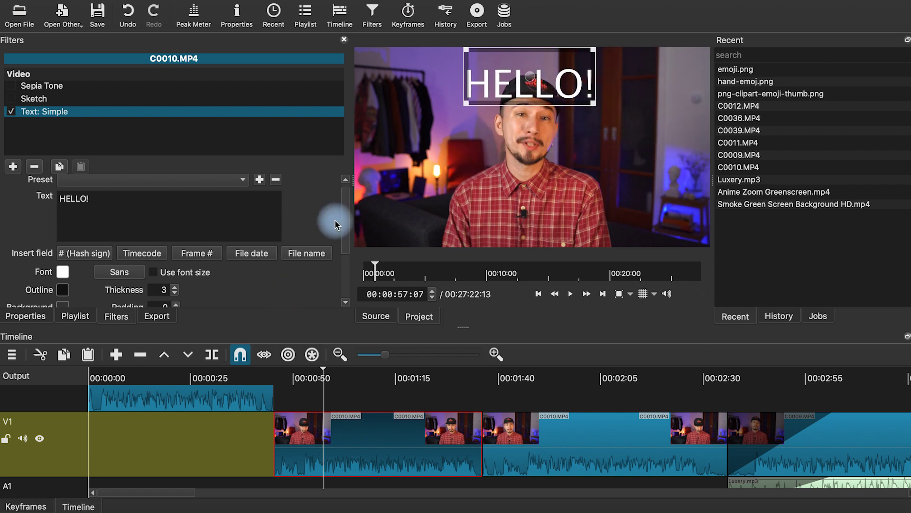
pyautogui.scroll(-4, 335, 225)
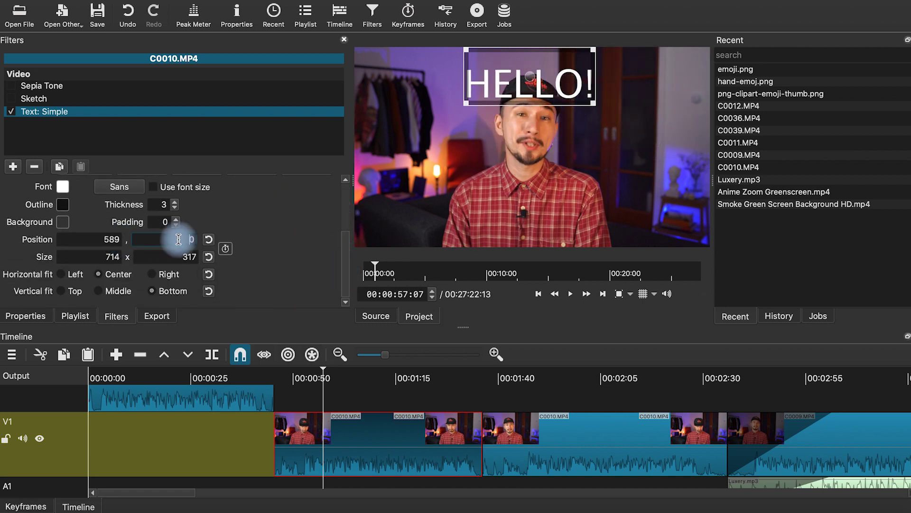
pyautogui.write('500')
pyautogui.press('Return')
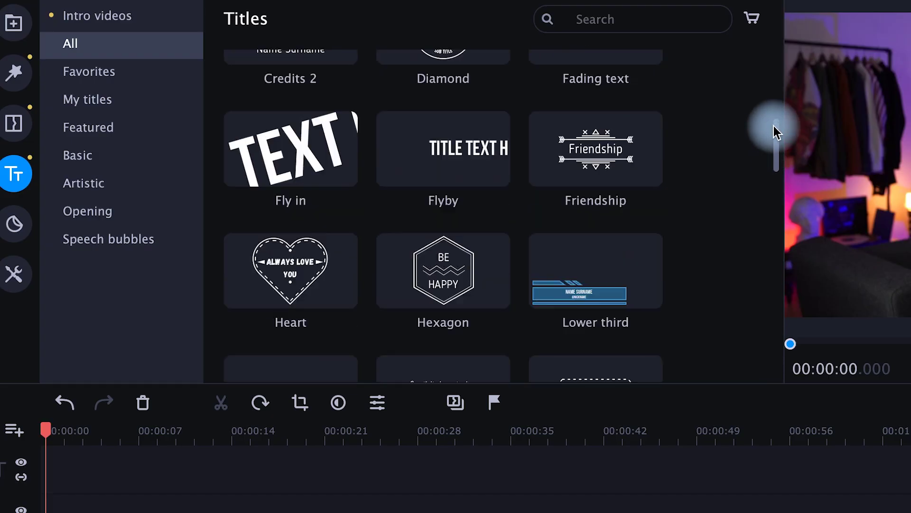
# In Movavi, add the Clean contrast title and a Fire sticker with the Vortex – out animation
pyautogui.moveTo(775, 138); pyautogui.dragTo(776, 90)
pyautogui.moveTo(610, 91); pyautogui.dragTo(94, 424)
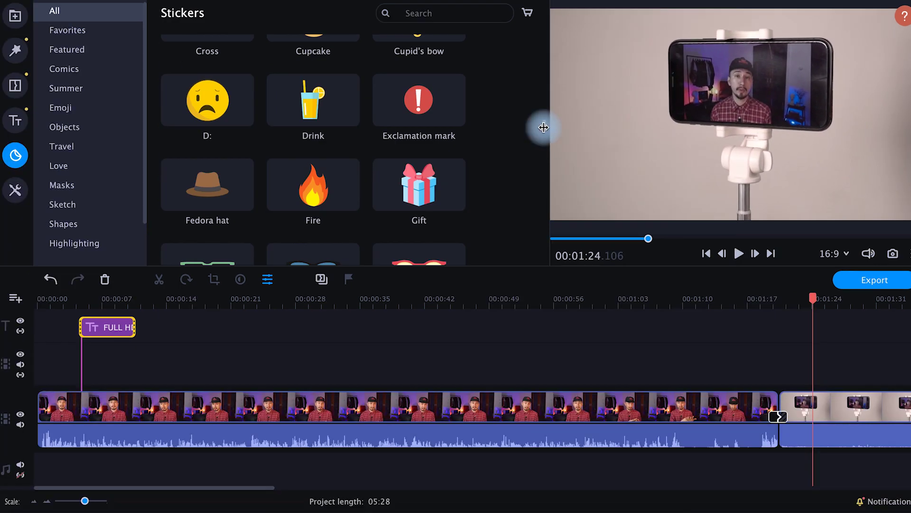
pyautogui.scroll(1, 544, 128)
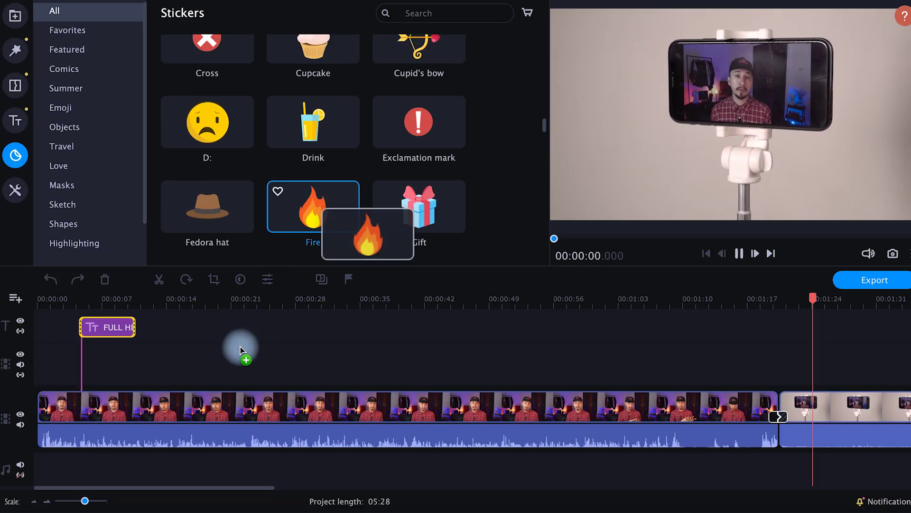
pyautogui.moveTo(240, 346); pyautogui.dragTo(240, 347)
pyautogui.moveTo(815, 189); pyautogui.dragTo(643, 189)
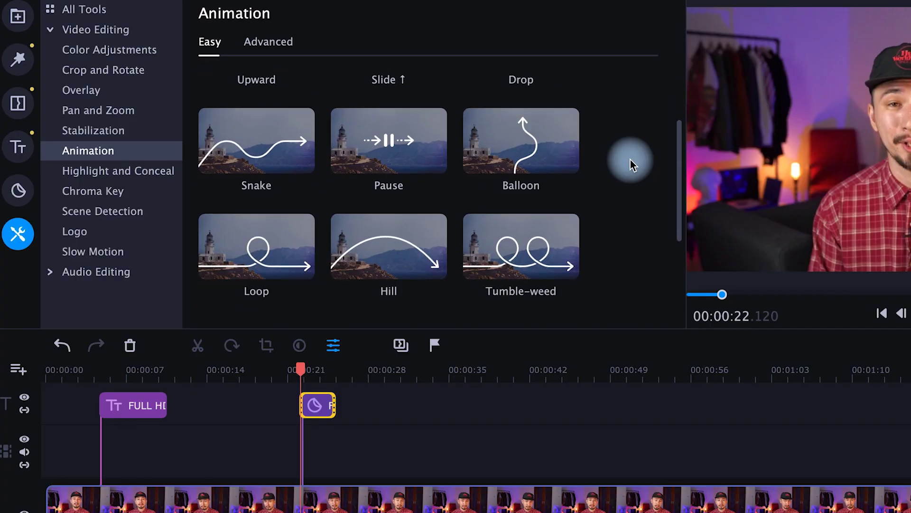
pyautogui.scroll(-2, 503, 131)
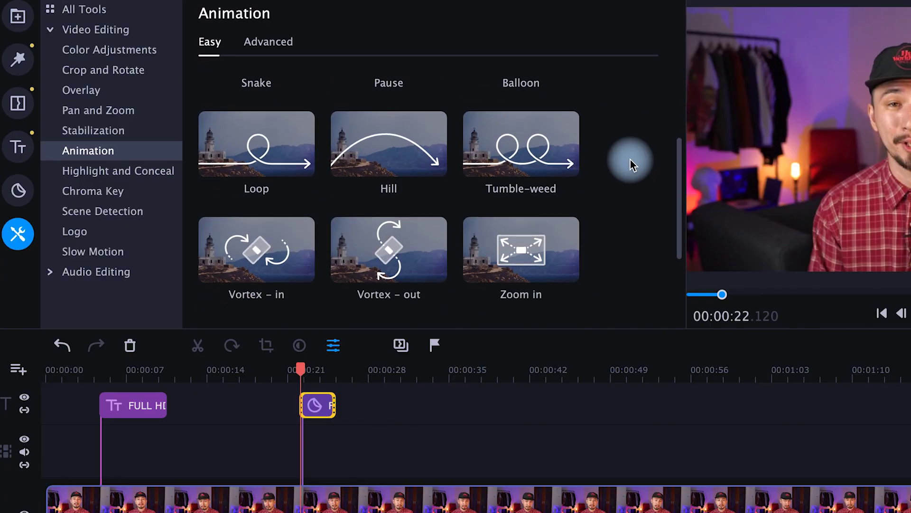
pyautogui.moveTo(389, 250); pyautogui.dragTo(308, 402)
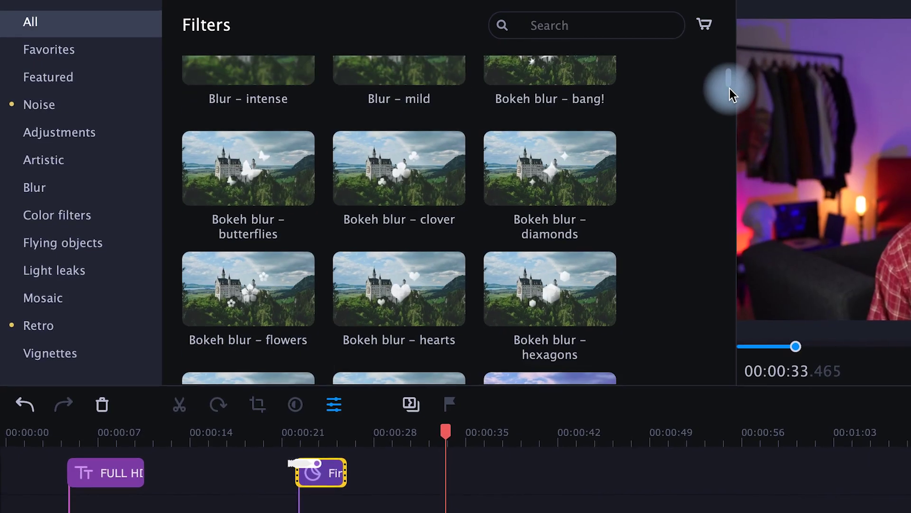
# Scroll down olivevideoeditor.org and go to the Download Olive page
pyautogui.scroll(-10, 730, 88)
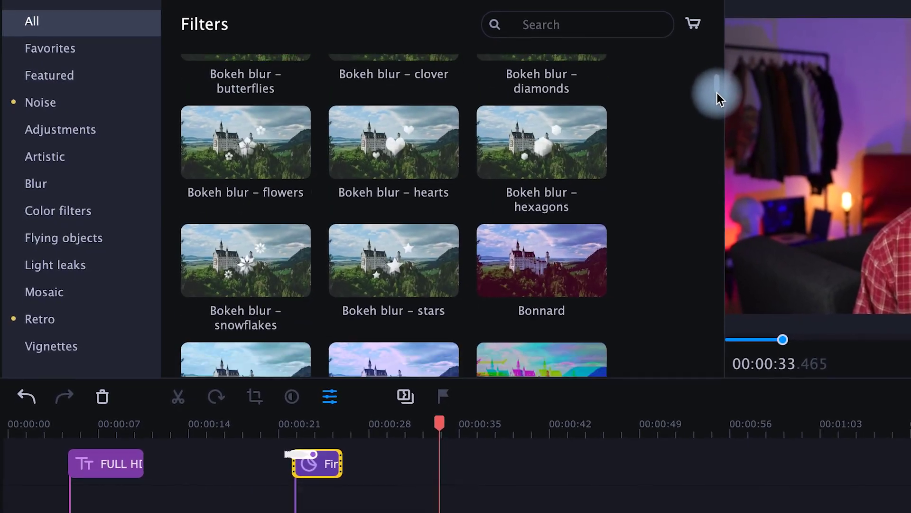
pyautogui.scroll(-10, 683, 102)
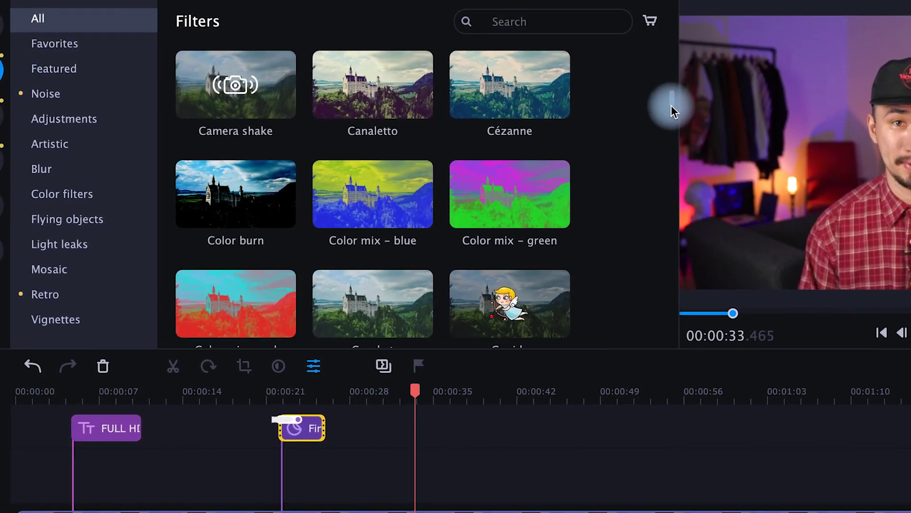
pyautogui.scroll(-8, 638, 112)
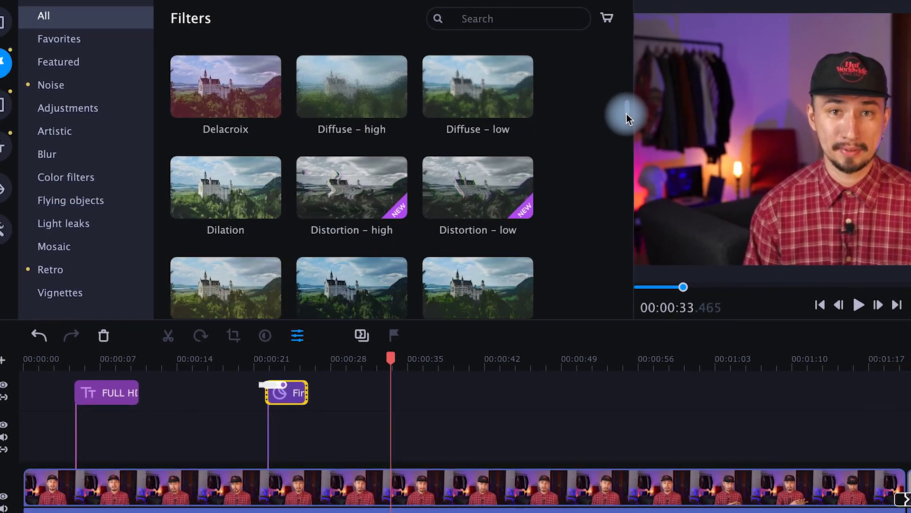
pyautogui.scroll(-8, 594, 118)
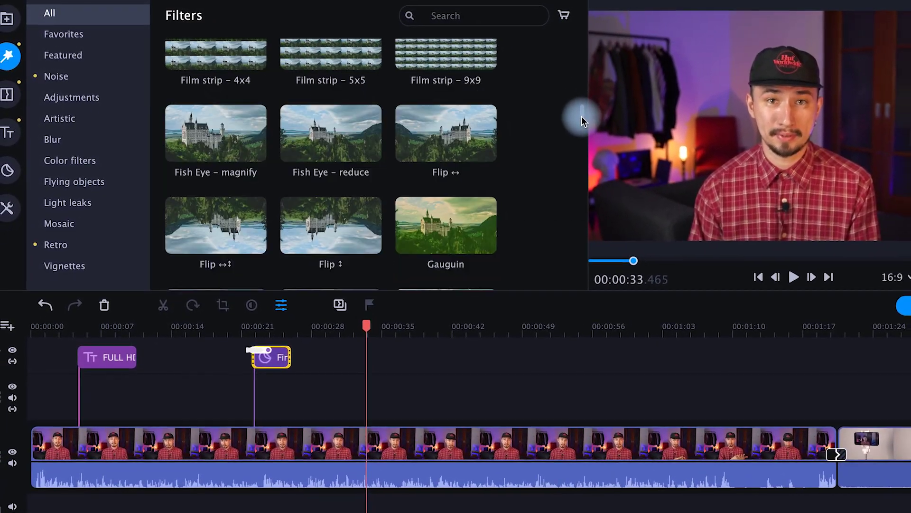
pyautogui.scroll(-10, 549, 121)
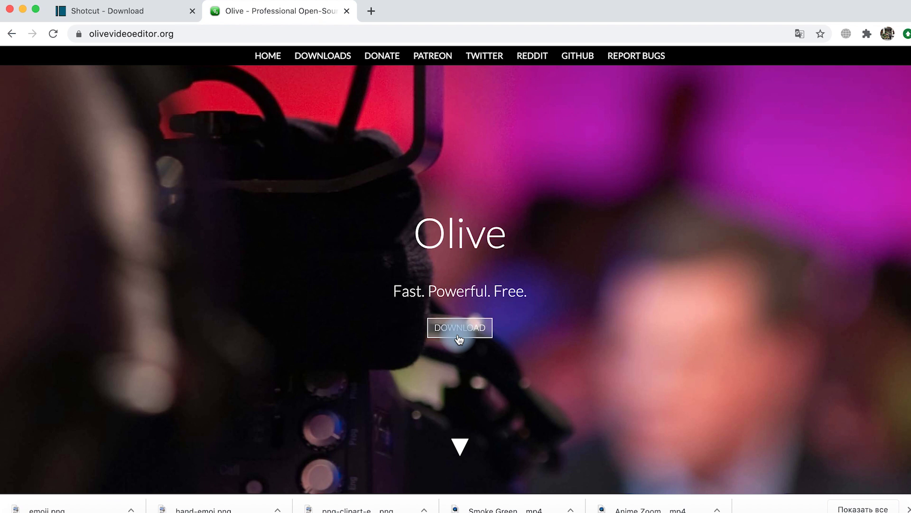
pyautogui.click(459, 338)
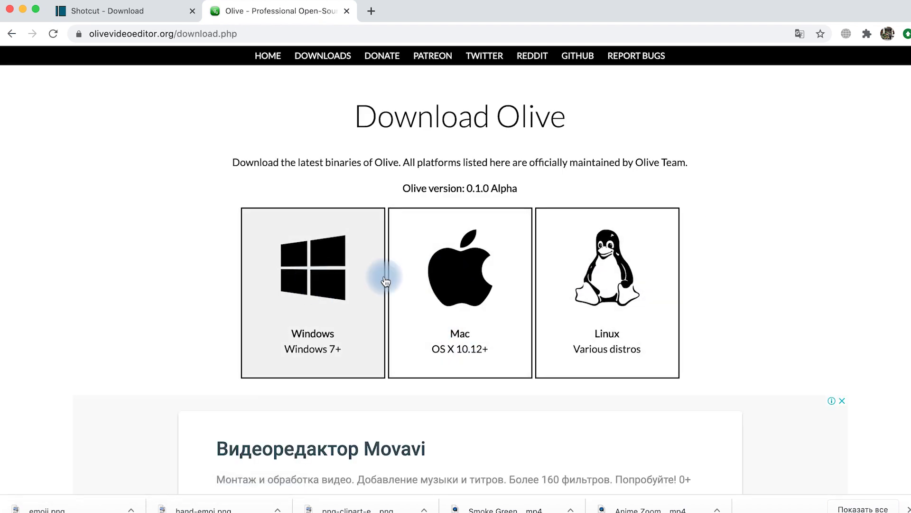
# Download the Mac build of Olive 0.1.0 Alpha
pyautogui.click(437, 285)
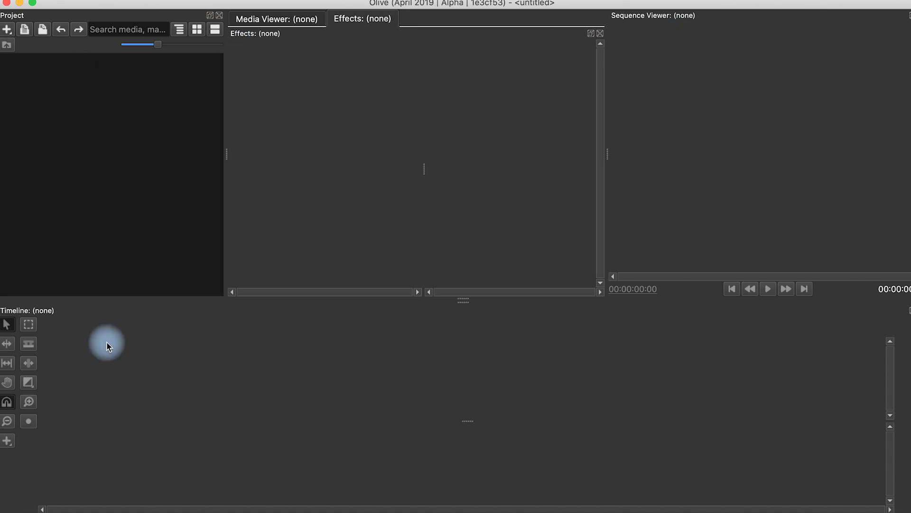
# Rearrange the viewer panel, then import emoji.png, Luxery.mp3, green screen and camera clips from Downloads
pyautogui.moveTo(664, 18); pyautogui.dragTo(848, 75)
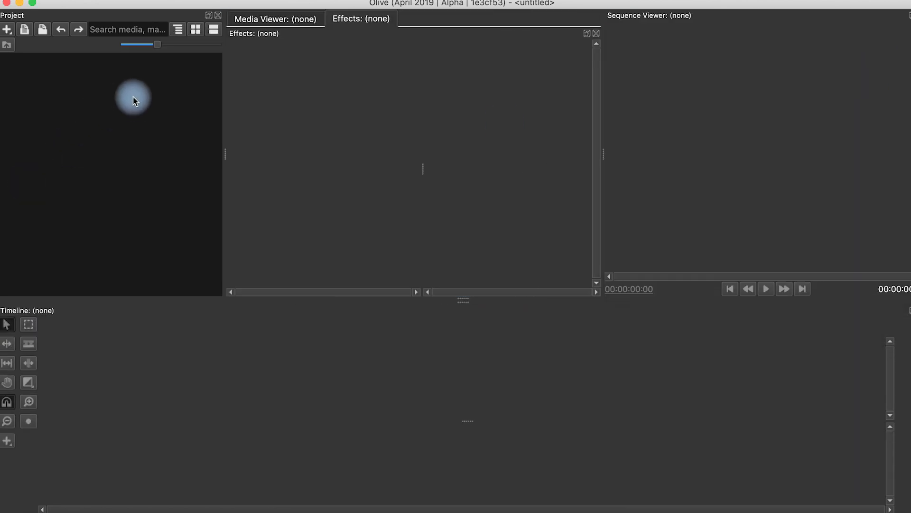
pyautogui.click(168, 114)
pyautogui.click(382, 108)
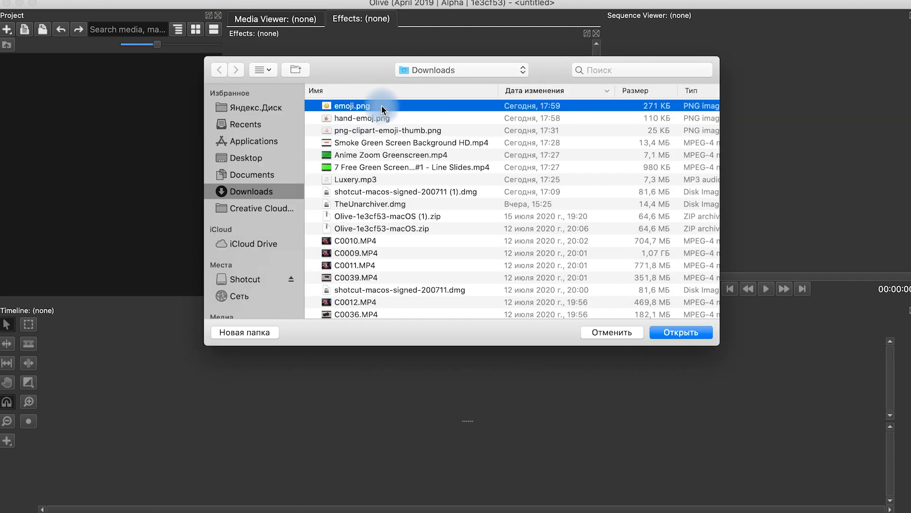
pyautogui.keyDown('super'); pyautogui.click(392, 142); pyautogui.keyUp('super')
pyautogui.keyDown('super'); pyautogui.click(380, 155); pyautogui.keyUp('super')
pyautogui.keyDown('super'); pyautogui.click(361, 179); pyautogui.keyUp('super')
pyautogui.keyDown('super'); pyautogui.click(361, 241); pyautogui.keyUp('super')
pyautogui.keyDown('shift'); pyautogui.click(361, 277); pyautogui.keyUp('shift')
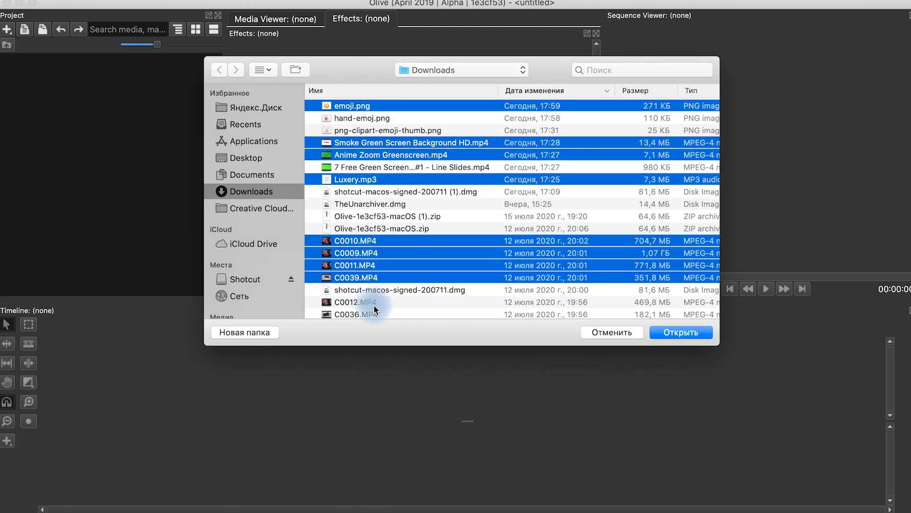
pyautogui.keyDown('super'); pyautogui.click(375, 302); pyautogui.keyUp('super')
pyautogui.keyDown('super'); pyautogui.click(380, 314); pyautogui.keyUp('super')
pyautogui.click(698, 334)
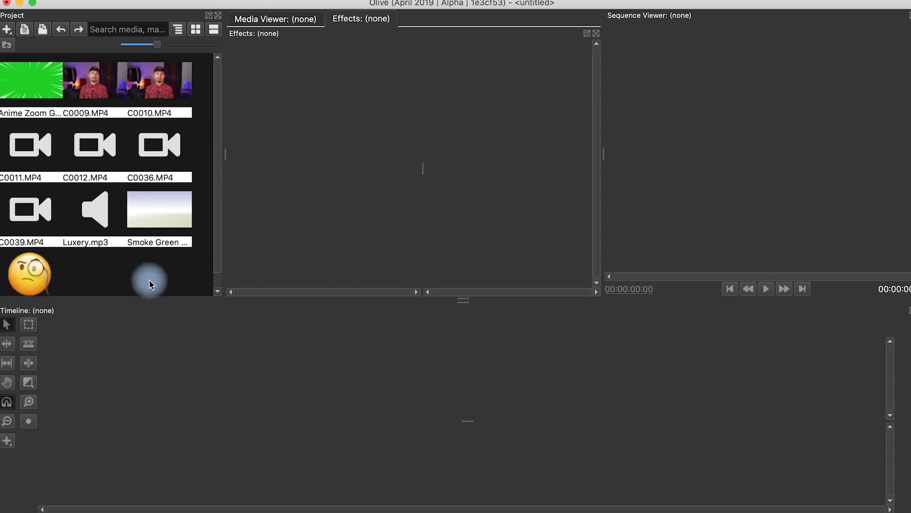
# Load C0010.MP4 in the viewer and mark an in/out range from 00:00:04:05 to about 00:00:05:16
pyautogui.doubleClick(92, 88)
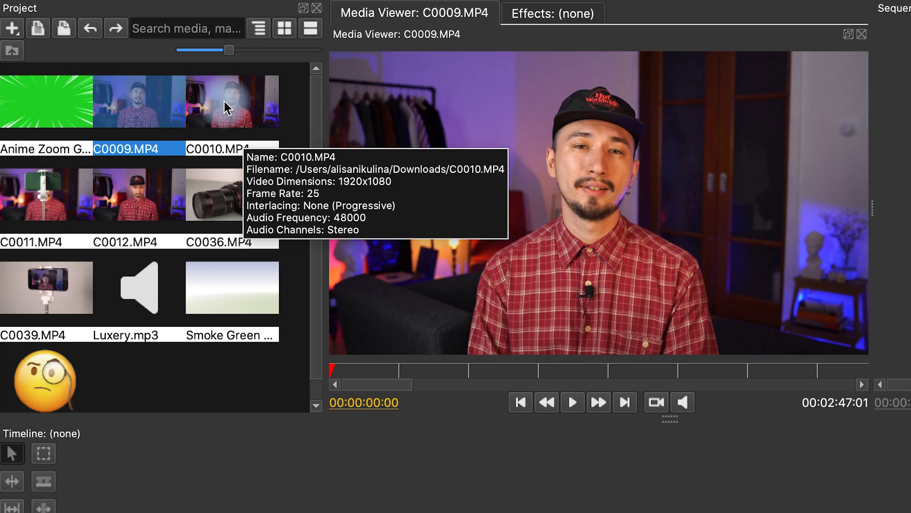
pyautogui.doubleClick(154, 78)
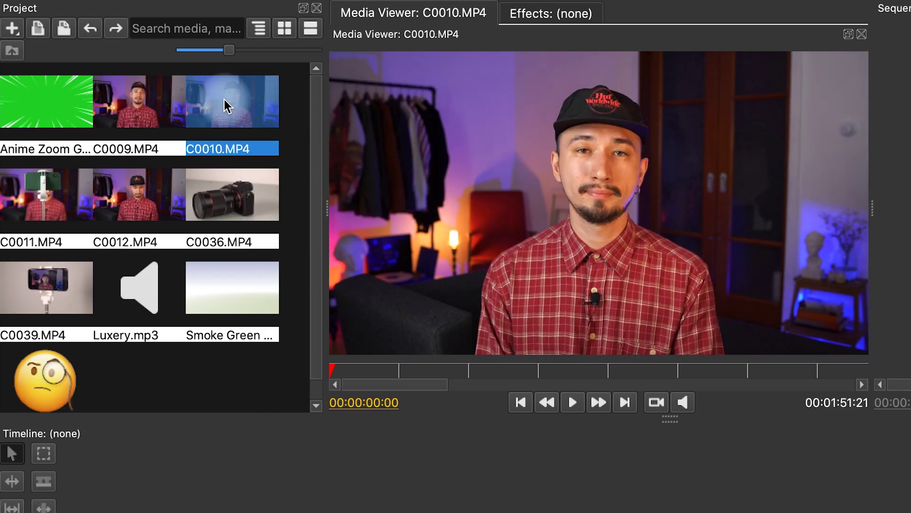
pyautogui.moveTo(333, 368); pyautogui.dragTo(429, 367)
pyautogui.press('i')
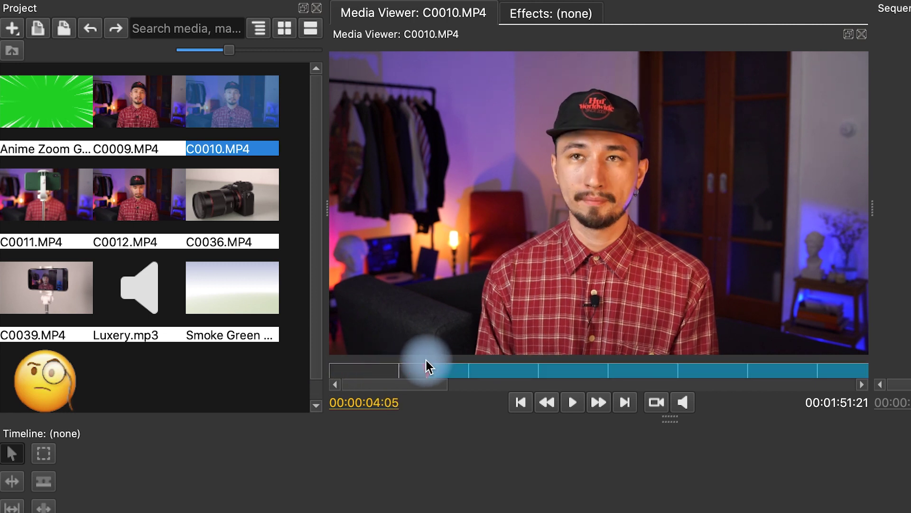
pyautogui.press('space')
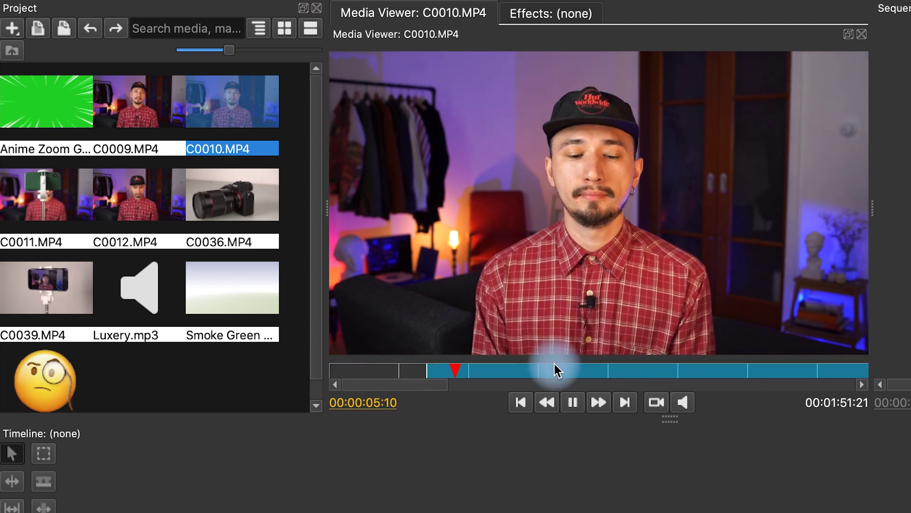
pyautogui.press('o')
pyautogui.press('space')
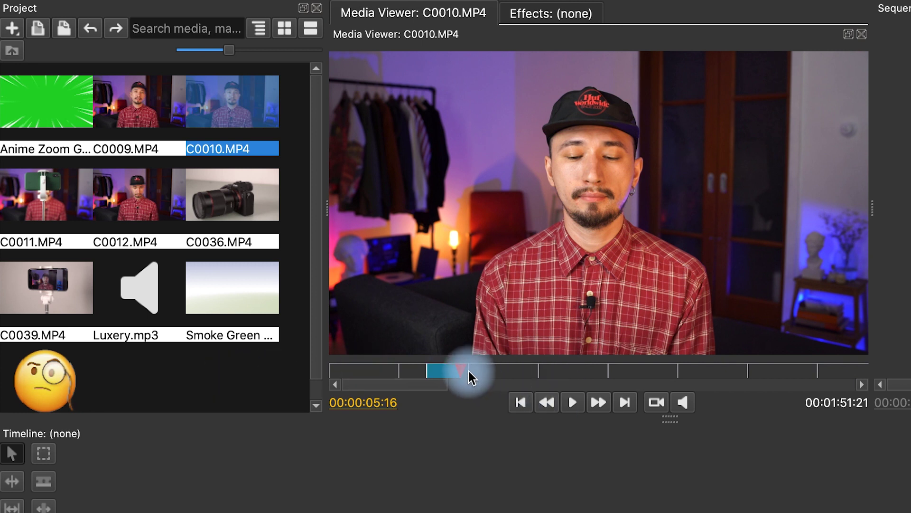
pyautogui.moveTo(475, 371); pyautogui.dragTo(500, 371)
pyautogui.rightClick(232, 382)
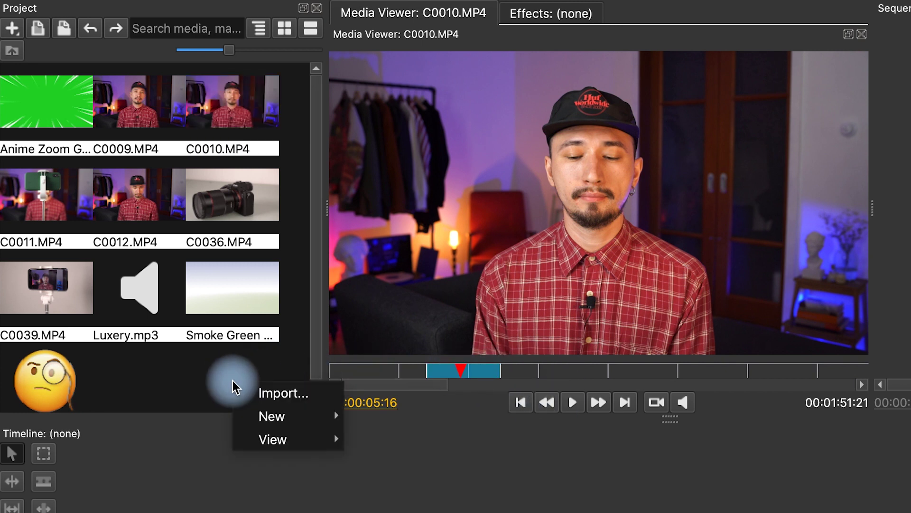
# Add a new sequence from the Project panel with the 1080p preset, confirmed as Sequence 01
pyautogui.moveTo(326, 418)
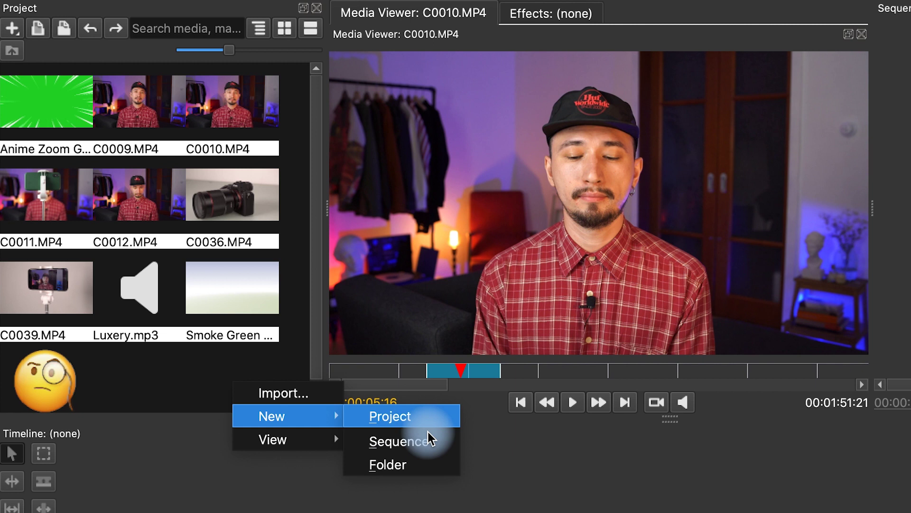
pyautogui.click(438, 444)
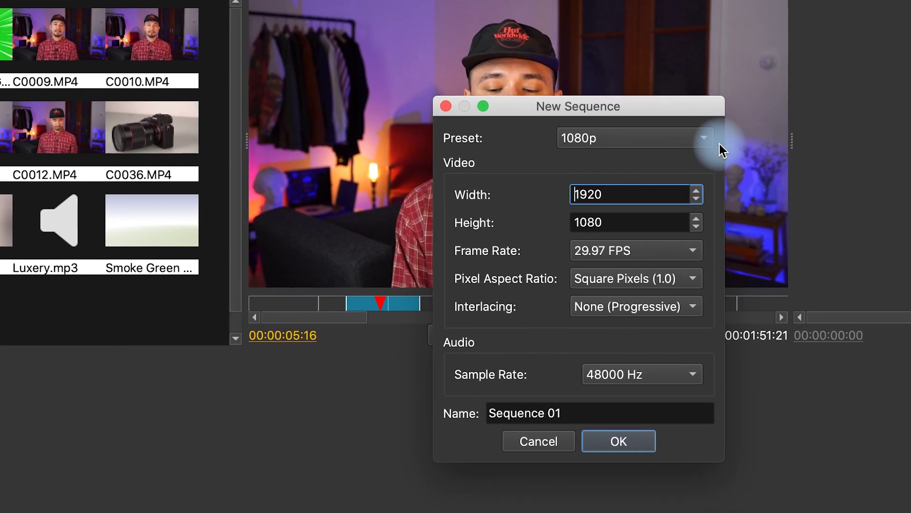
pyautogui.click(784, 205)
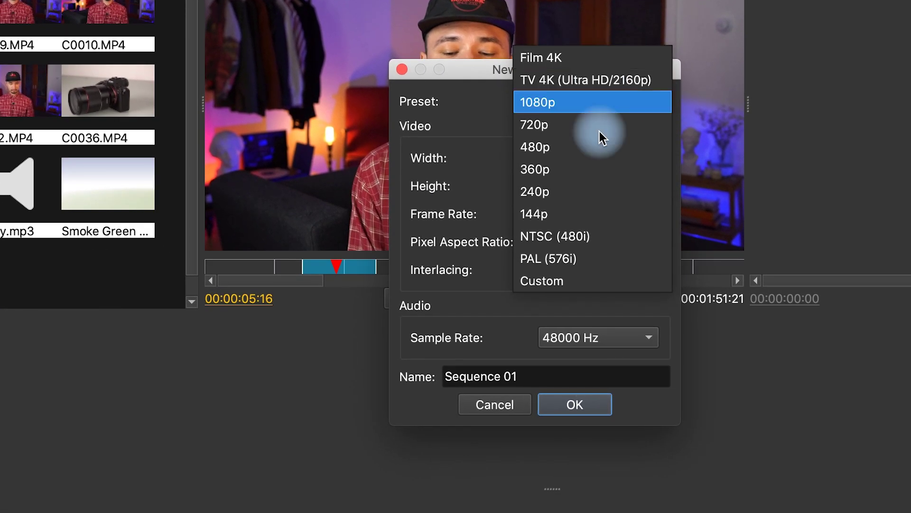
pyautogui.click(603, 110)
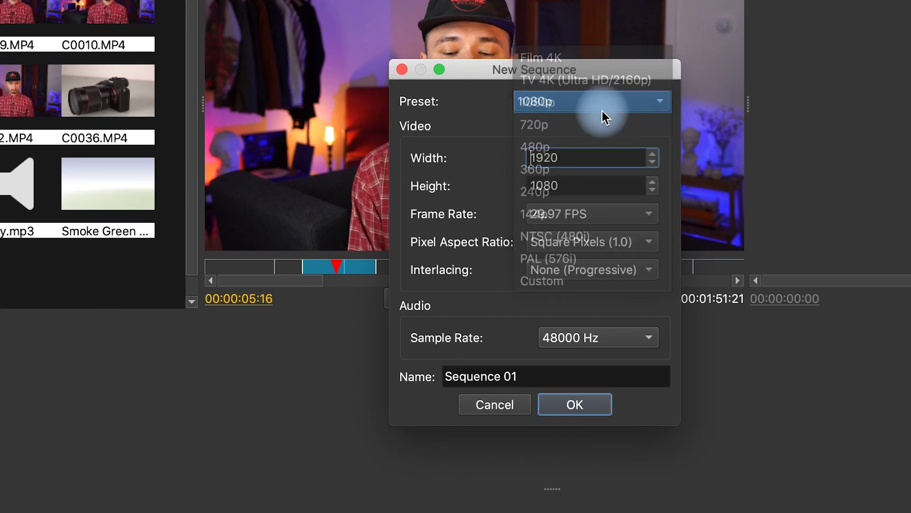
pyautogui.click(580, 404)
pyautogui.click(181, 223)
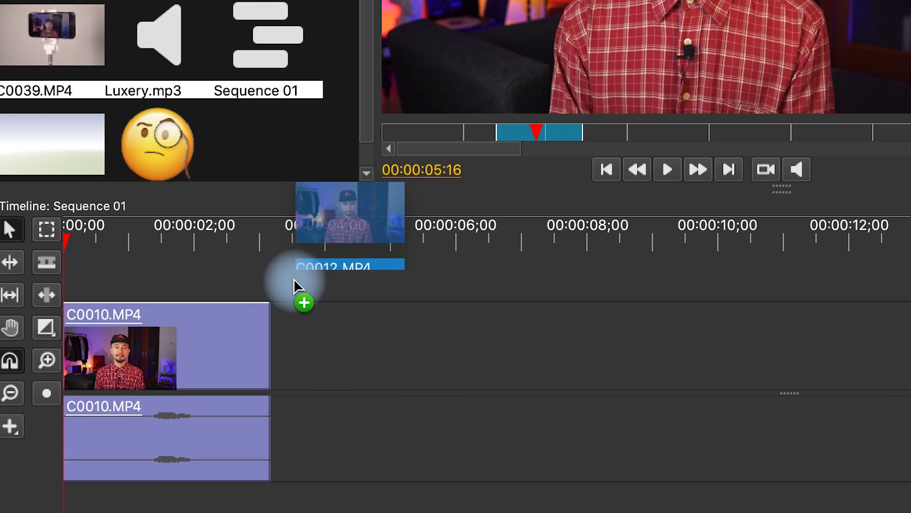
# Place C0012 after C0010, move C0010 to the upper video track, and add C0036 above C0011
pyautogui.moveTo(294, 278); pyautogui.dragTo(380, 352)
pyautogui.click(10, 393)
pyautogui.click(10, 392)
pyautogui.moveTo(105, 354); pyautogui.dragTo(128, 285)
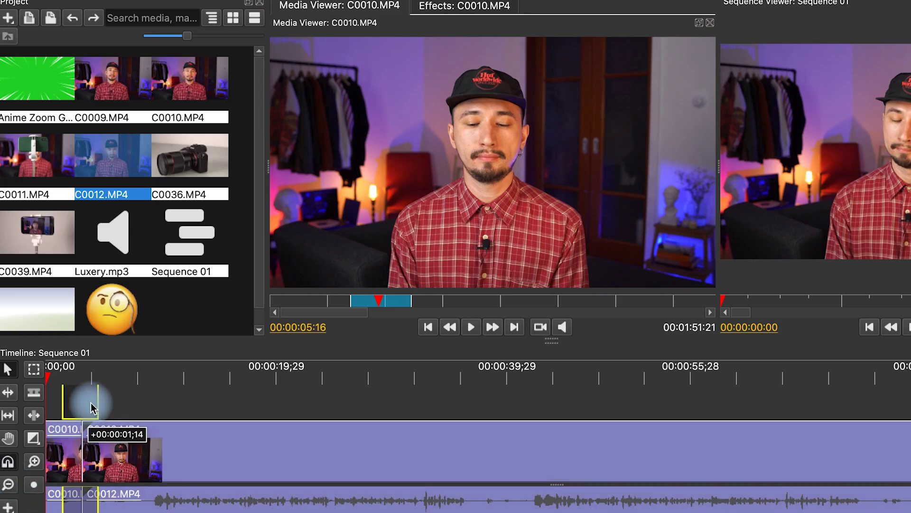
pyautogui.moveTo(91, 408)
pyautogui.mouseDown()
pyautogui.moveTo(124, 406)
pyautogui.moveTo(104, 401)
pyautogui.mouseUp()
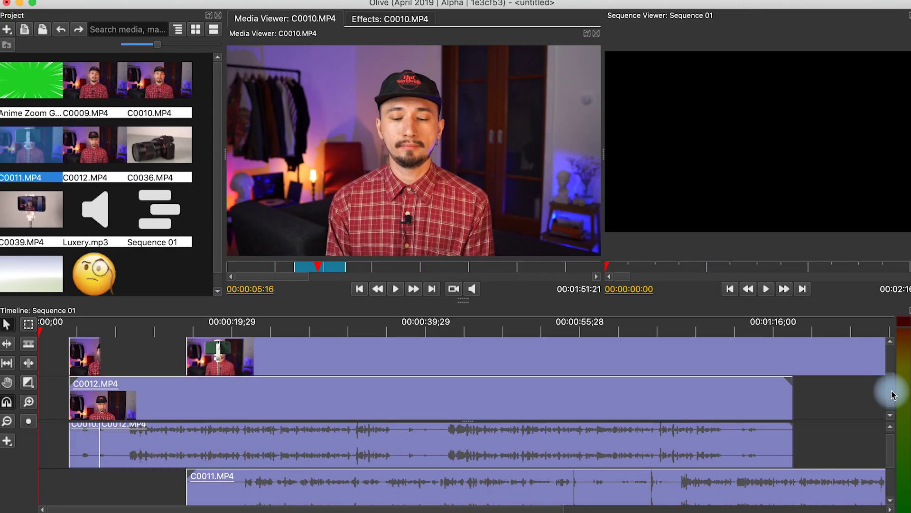
pyautogui.moveTo(892, 395); pyautogui.dragTo(499, 268)
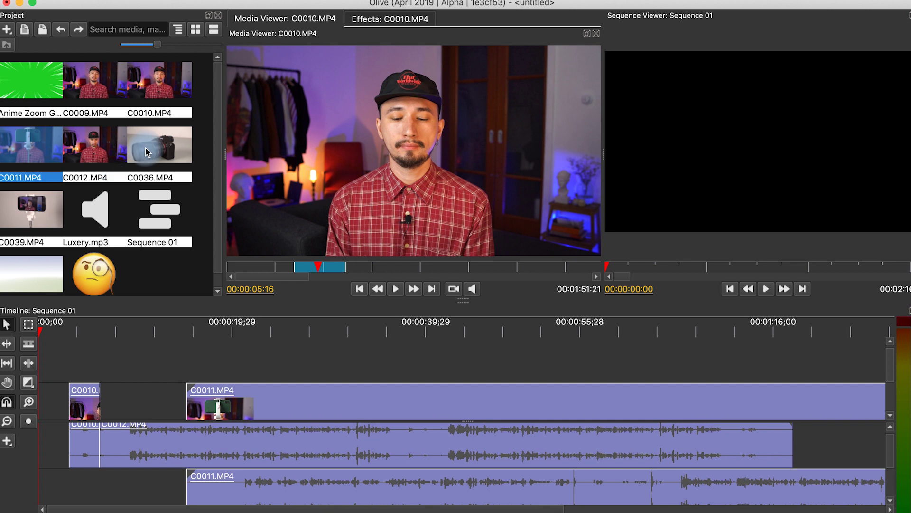
pyautogui.moveTo(146, 152); pyautogui.dragTo(285, 364)
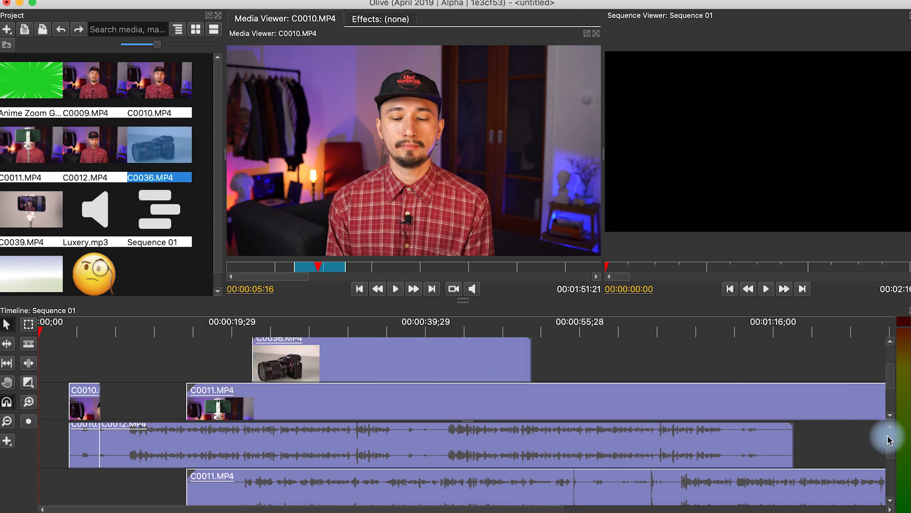
# Add Luxery.mp3 music on an audio track and trim its beginning
pyautogui.moveTo(890, 441); pyautogui.dragTo(892, 477)
pyautogui.moveTo(83, 204); pyautogui.dragTo(299, 484)
pyautogui.click(305, 457)
pyautogui.click(380, 480)
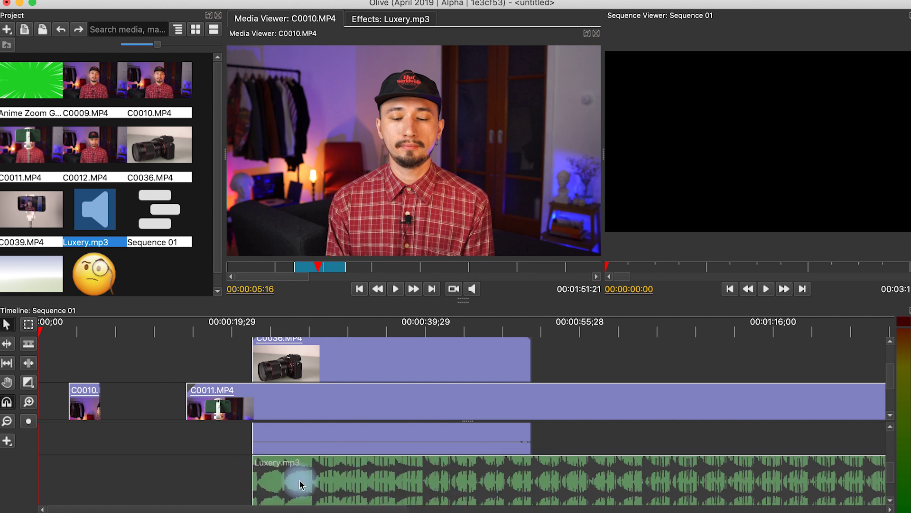
# Lengthen C0010 by about 1;20 and set the playhead to 00:00:08;12
pyautogui.click(308, 409)
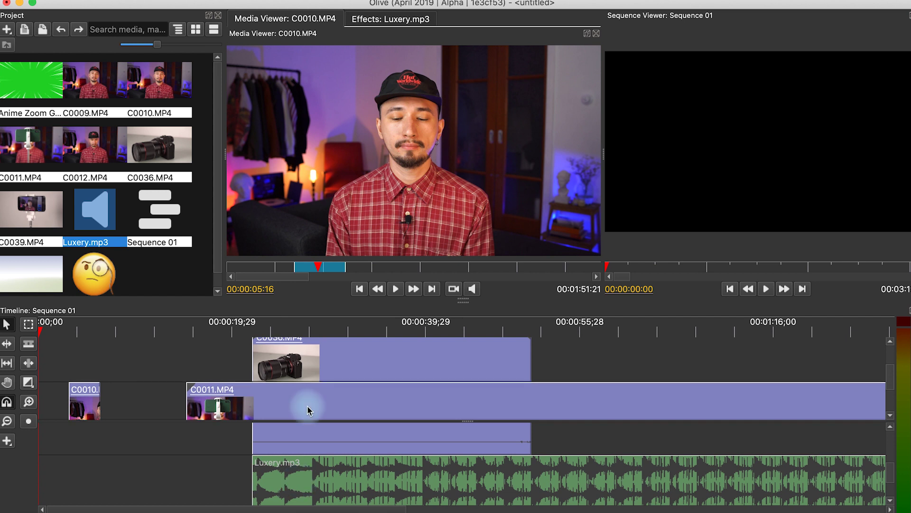
pyautogui.click(98, 409)
pyautogui.moveTo(99, 401); pyautogui.dragTo(180, 404)
pyautogui.click(120, 341)
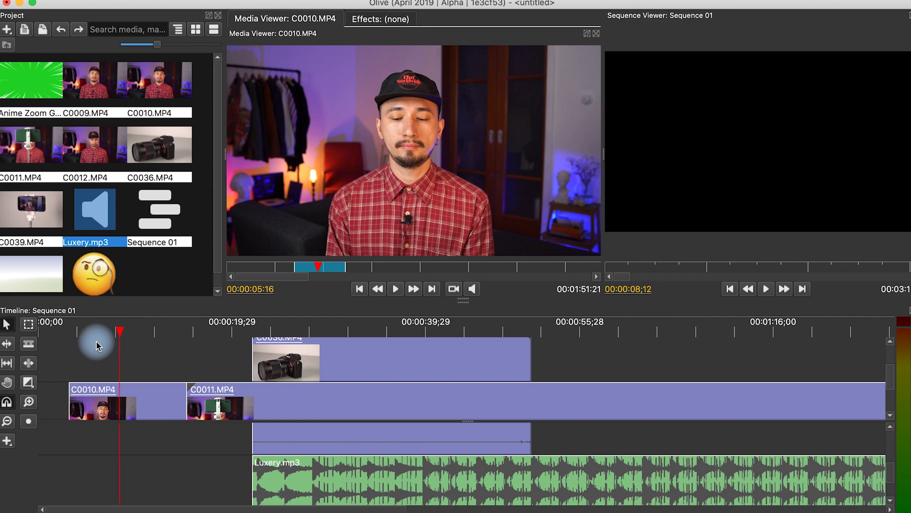
pyautogui.click(30, 404)
# Speed up C0010 in its speed and duration settings so the clip gets shorter
pyautogui.rightClick(219, 406)
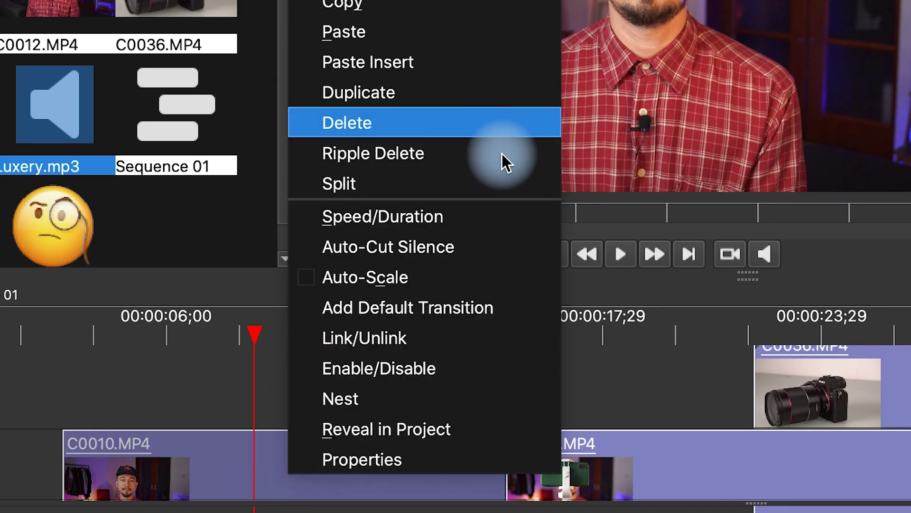
pyautogui.click(499, 217)
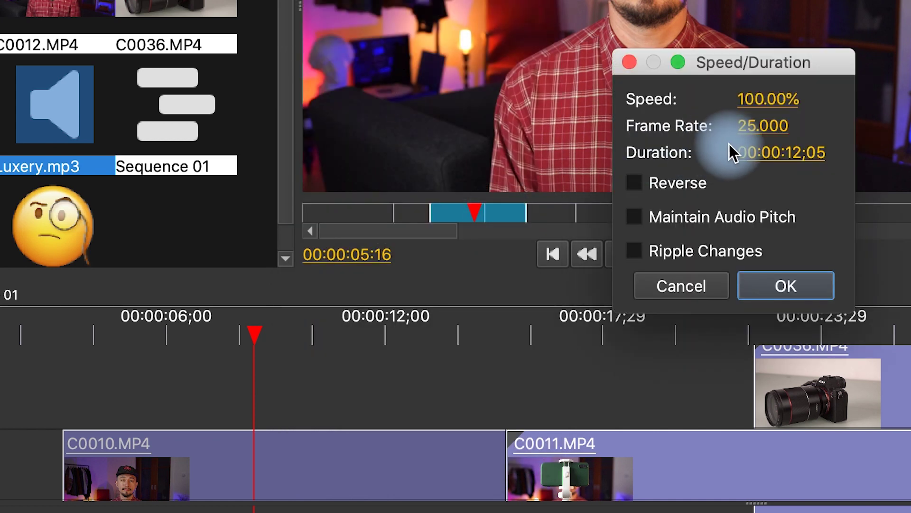
pyautogui.moveTo(797, 101); pyautogui.dragTo(757, 98)
pyautogui.click(786, 285)
# Close the timeline gaps, then slide C0010 later and onto the upper video track
pyautogui.rightClick(323, 462)
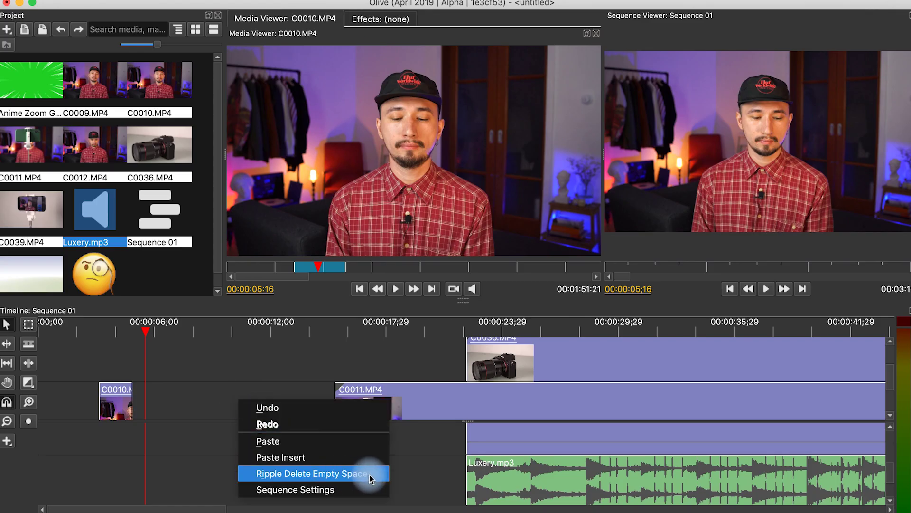
pyautogui.click(371, 476)
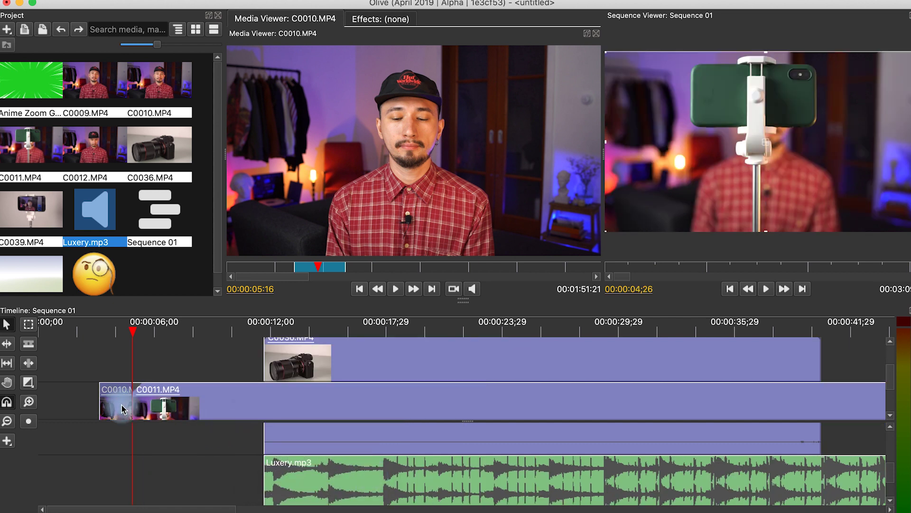
pyautogui.moveTo(122, 409)
pyautogui.mouseDown()
pyautogui.moveTo(71, 410)
pyautogui.moveTo(122, 409)
pyautogui.mouseUp()
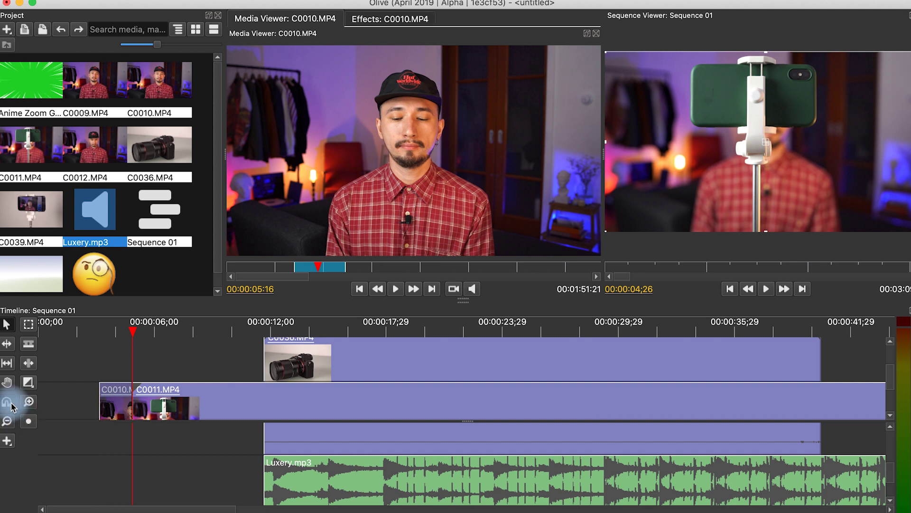
pyautogui.moveTo(85, 410); pyautogui.dragTo(149, 414)
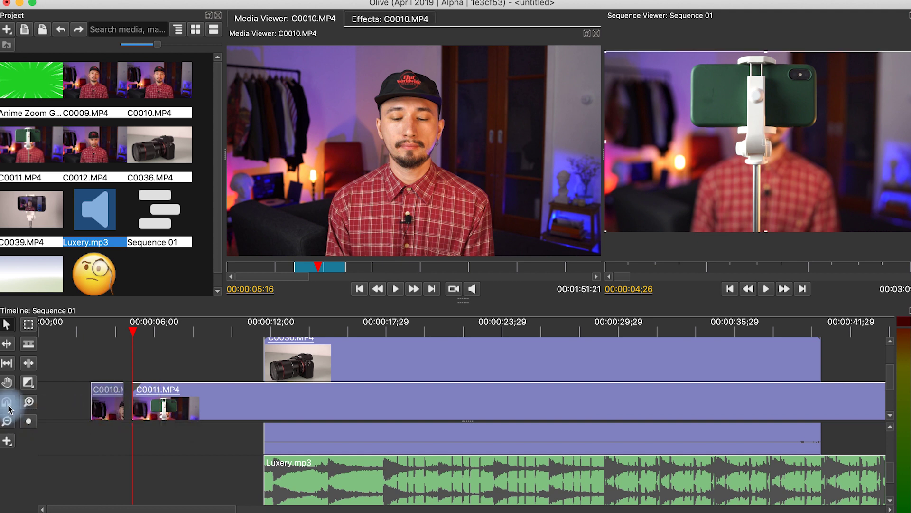
pyautogui.moveTo(105, 412); pyautogui.dragTo(241, 369)
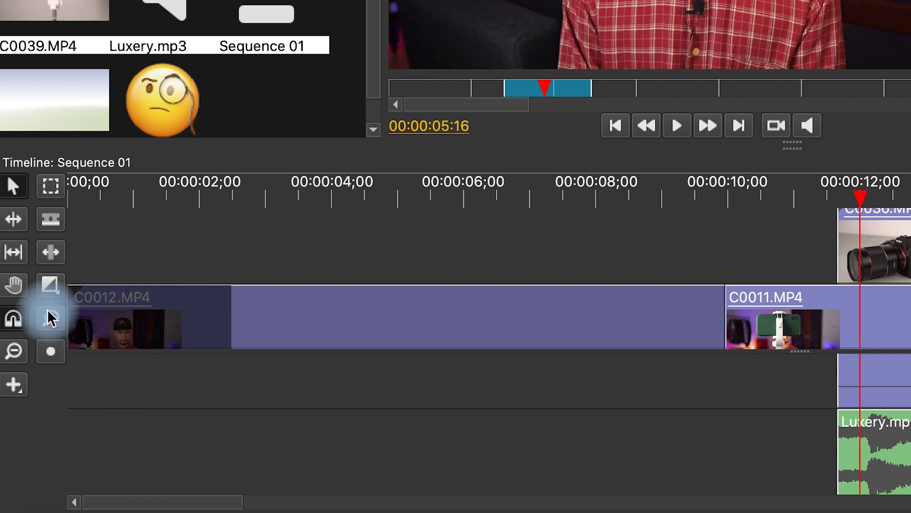
# Add a Cross Dissolve transition at the C0012/C0011 cut
pyautogui.click(47, 286)
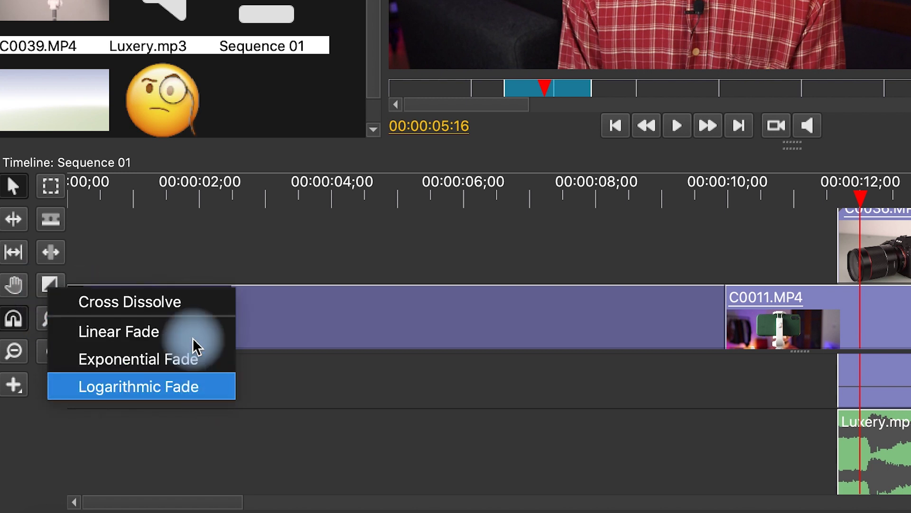
pyautogui.click(193, 301)
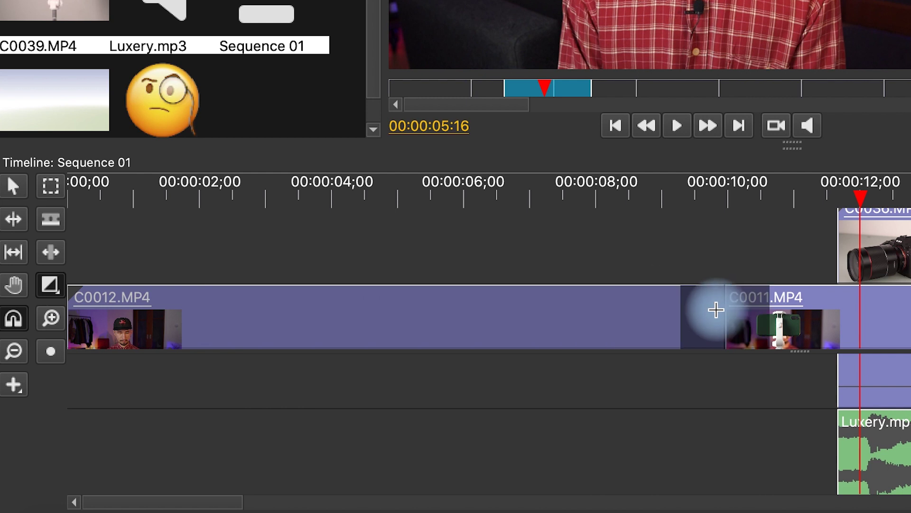
pyautogui.moveTo(716, 310); pyautogui.dragTo(643, 311)
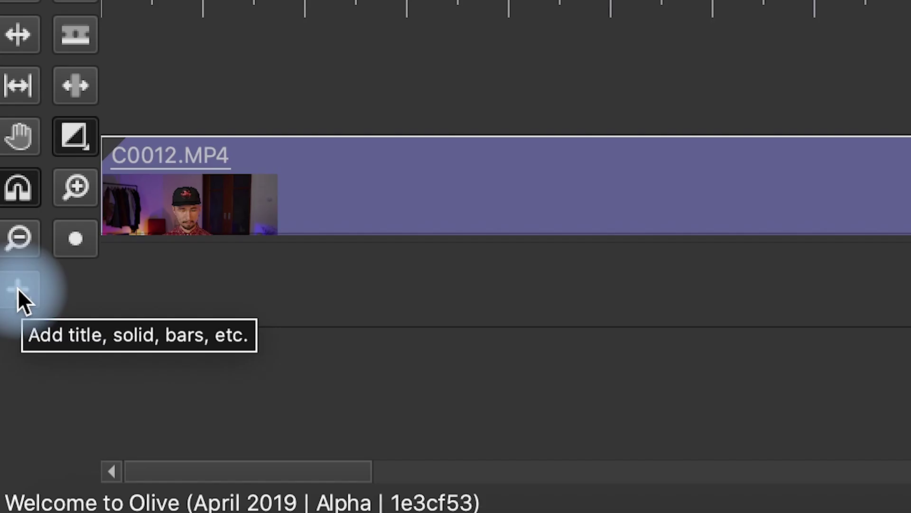
# Draw a Title clip on the upper track from about 5 to 7 seconds
pyautogui.click(14, 384)
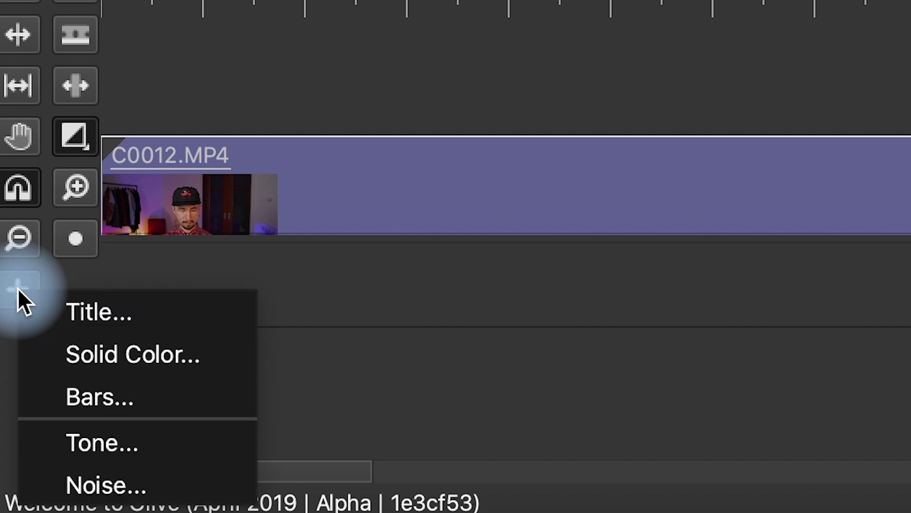
pyautogui.click(208, 311)
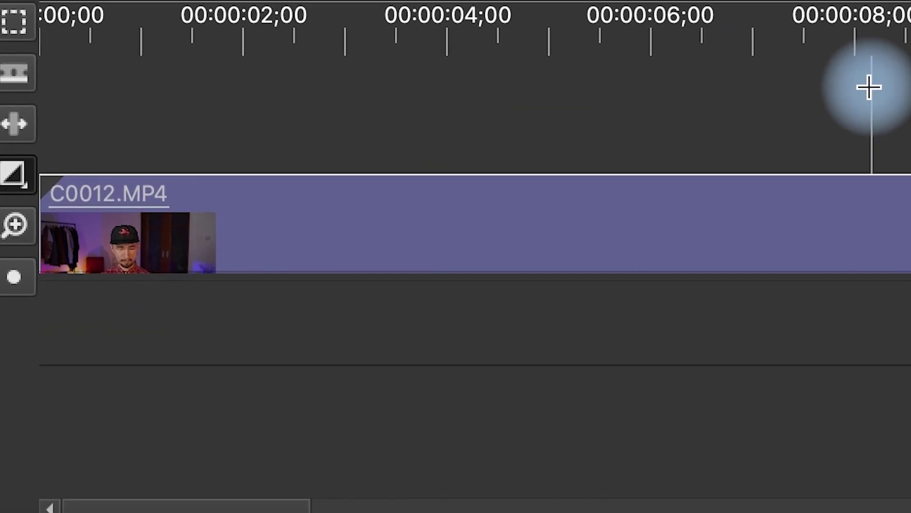
pyautogui.moveTo(488, 122); pyautogui.dragTo(701, 152)
pyautogui.moveTo(625, 201)
pyautogui.mouseDown()
pyautogui.moveTo(488, 138)
pyautogui.moveTo(554, 170)
pyautogui.mouseUp()
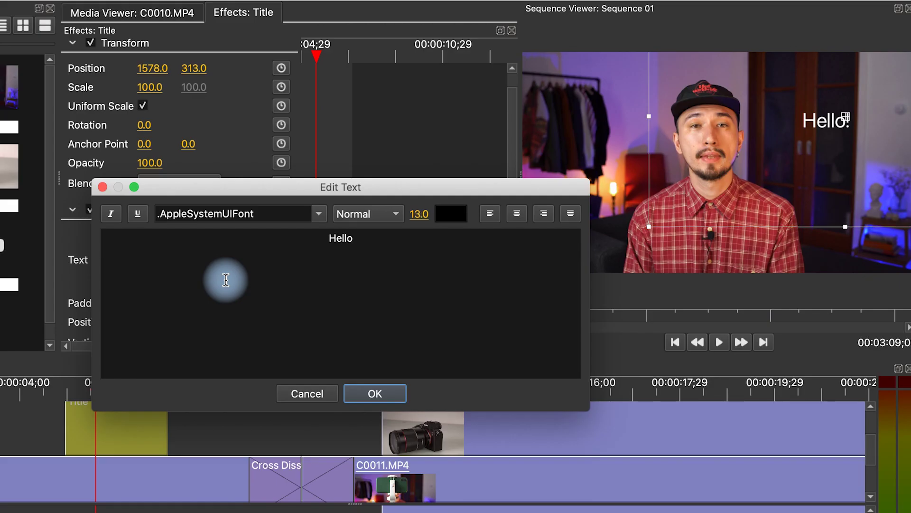
# Finish the title text as 'Hello!' and reposition it in the preview
pyautogui.write('!')
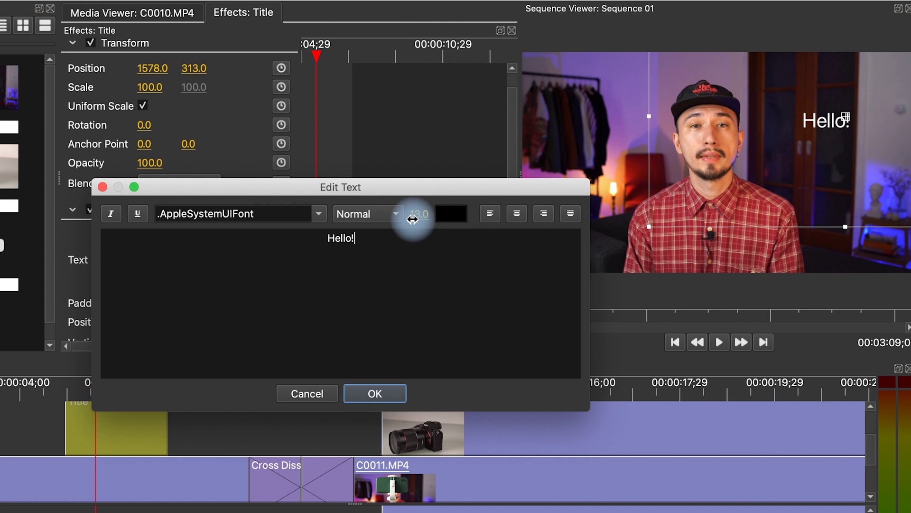
pyautogui.click(375, 394)
pyautogui.moveTo(814, 121)
pyautogui.mouseDown()
pyautogui.moveTo(827, 115)
pyautogui.moveTo(823, 122)
pyautogui.mouseUp()
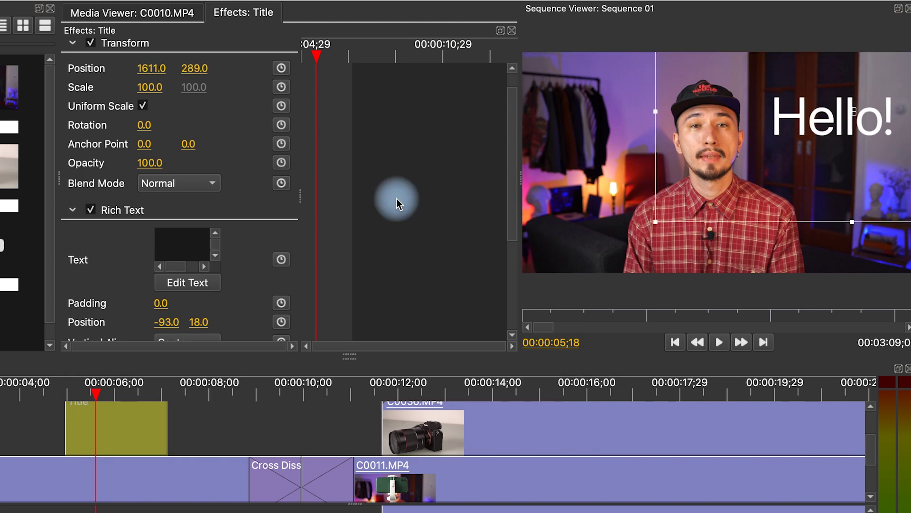
# Give the title a mint drop shadow with distance 10 and softness 40
pyautogui.scroll(1, 256, 249)
pyautogui.moveTo(192, 82); pyautogui.dragTo(260, 131)
pyautogui.scroll(-5, 266, 182)
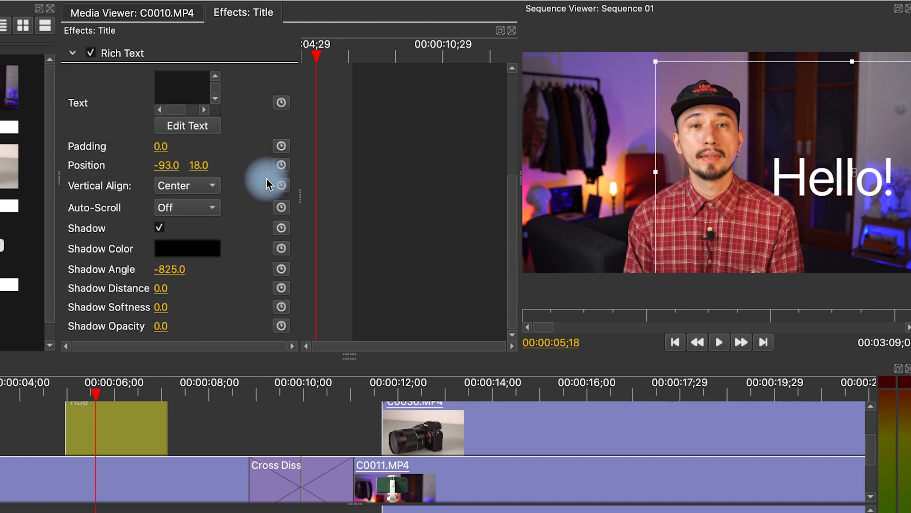
pyautogui.click(161, 307)
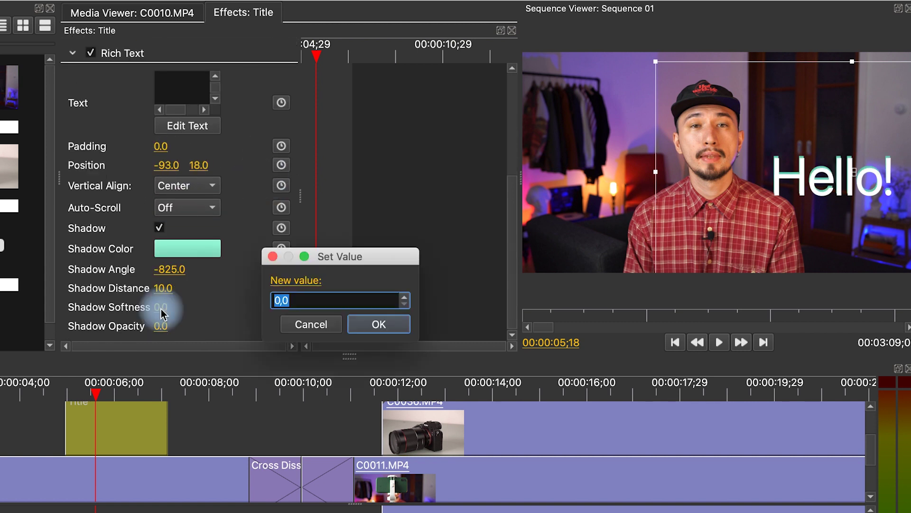
pyautogui.press('Return')
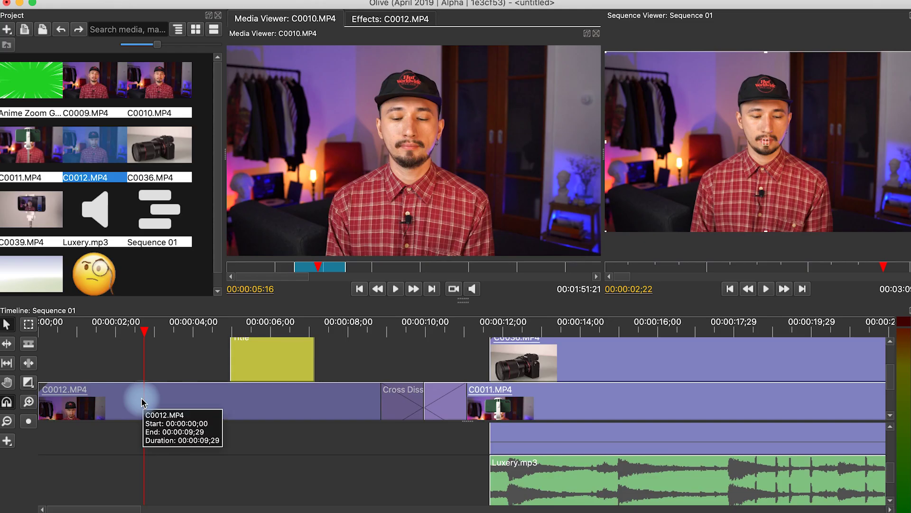
# Add the Stylize > Chromatic Aberration effect to clip C0012
pyautogui.click(388, 20)
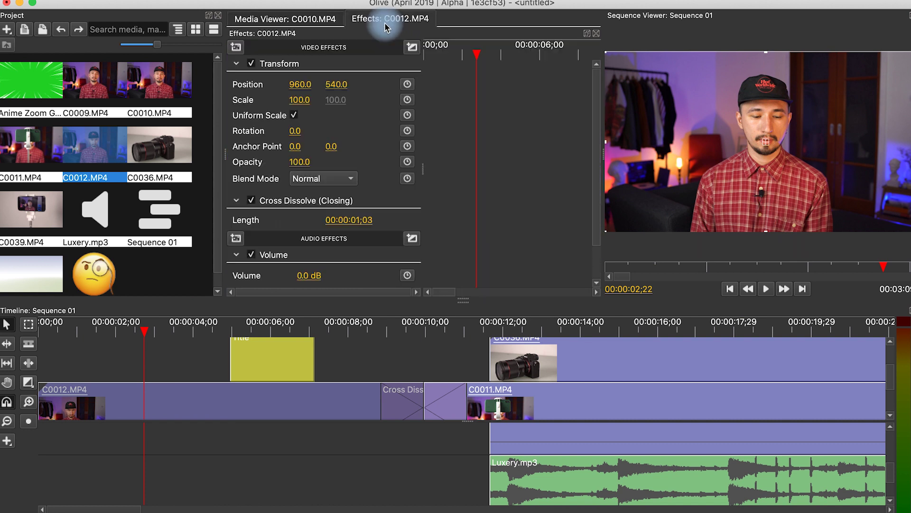
pyautogui.click(235, 47)
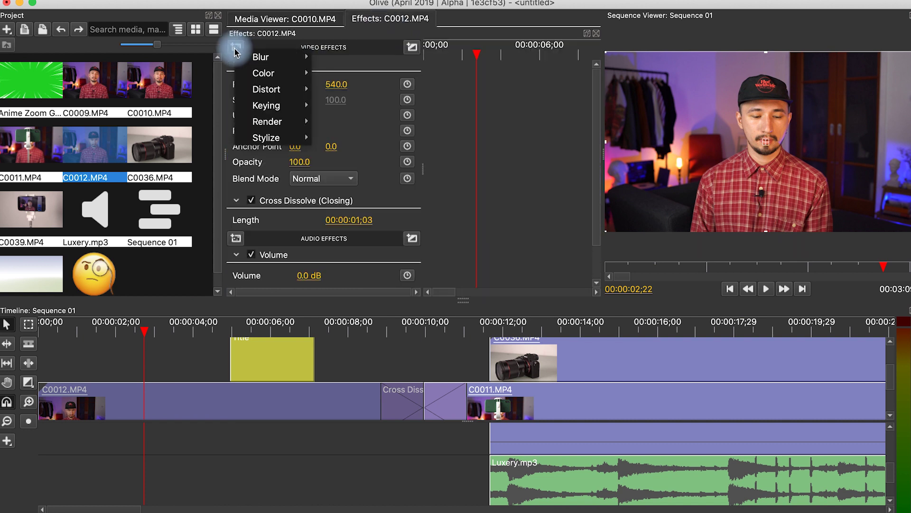
pyautogui.moveTo(276, 66)
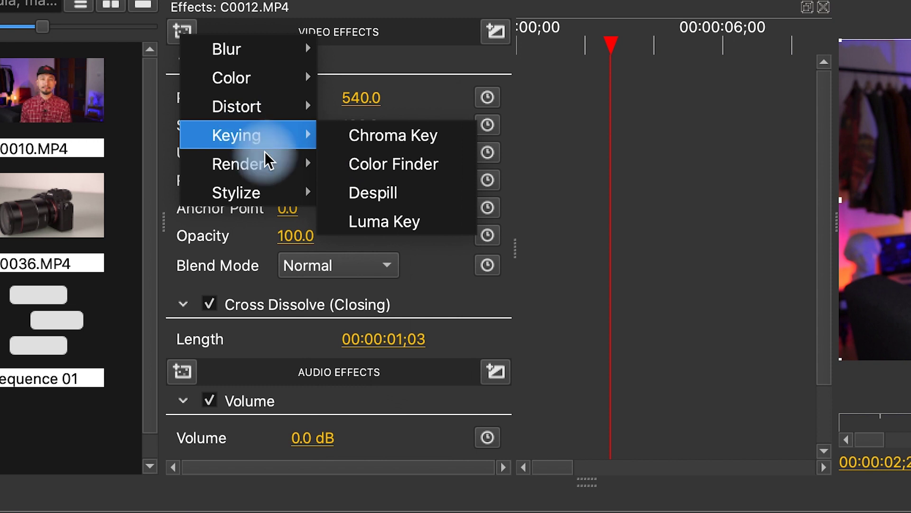
pyautogui.moveTo(277, 173)
pyautogui.moveTo(275, 195)
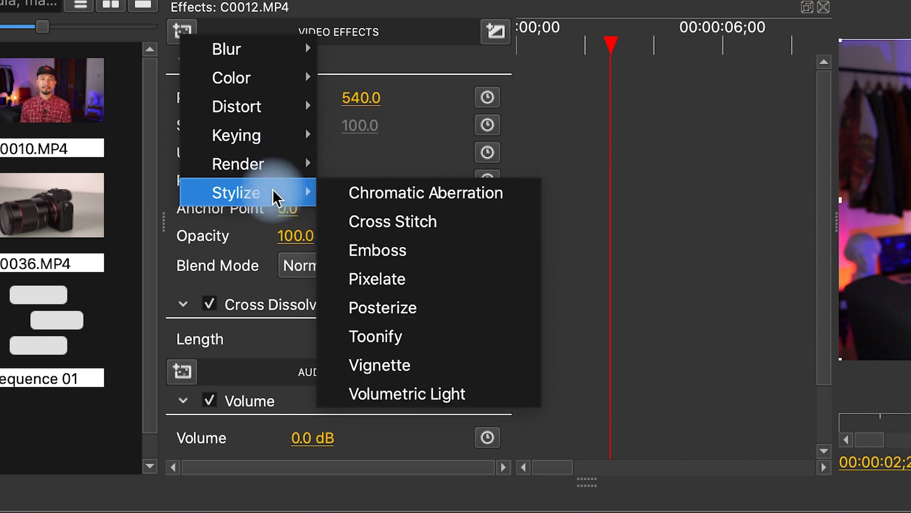
pyautogui.click(372, 202)
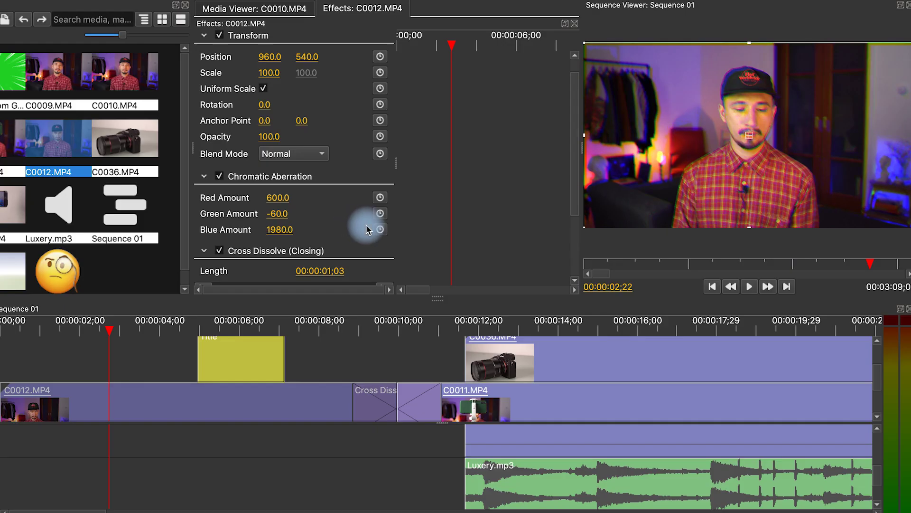
# Adjust the green aberration, set Volumetric Light to 24 and chroma key lower tolerance to 19
pyautogui.moveTo(228, 214); pyautogui.dragTo(304, 210)
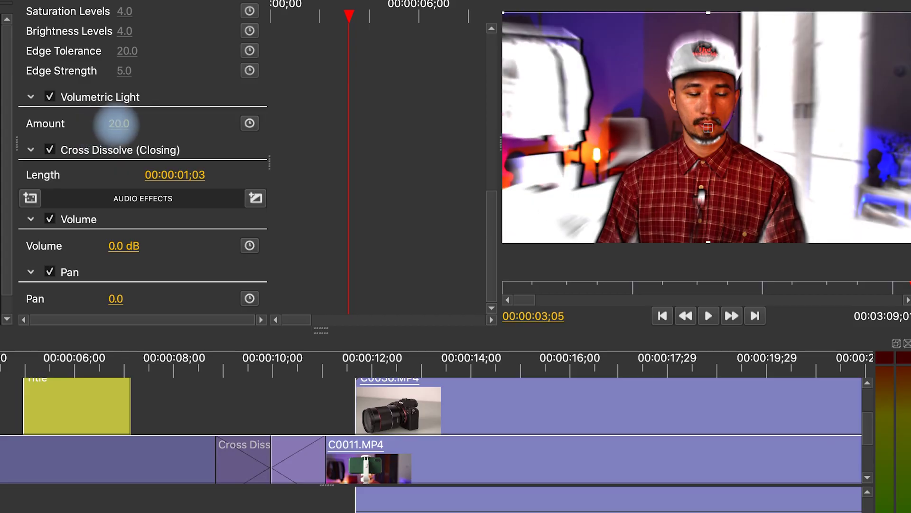
pyautogui.moveTo(116, 123); pyautogui.dragTo(124, 123)
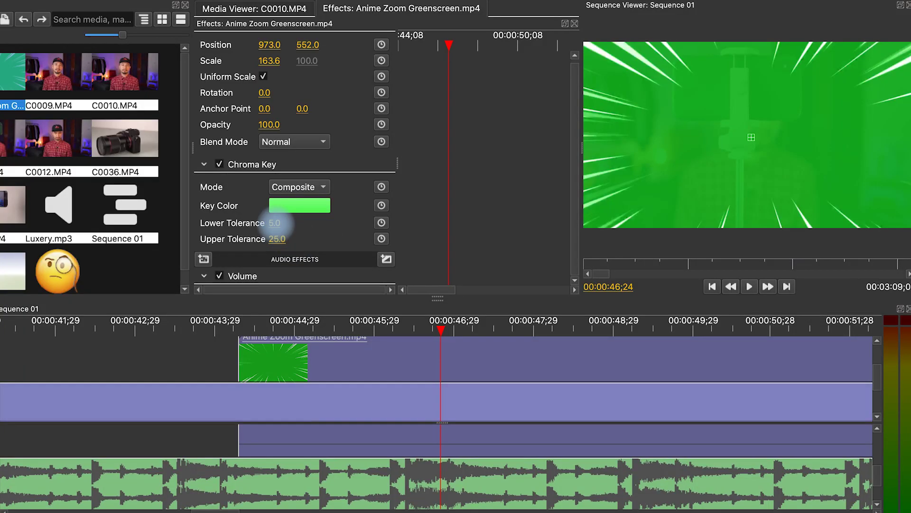
pyautogui.moveTo(280, 223); pyautogui.dragTo(283, 223)
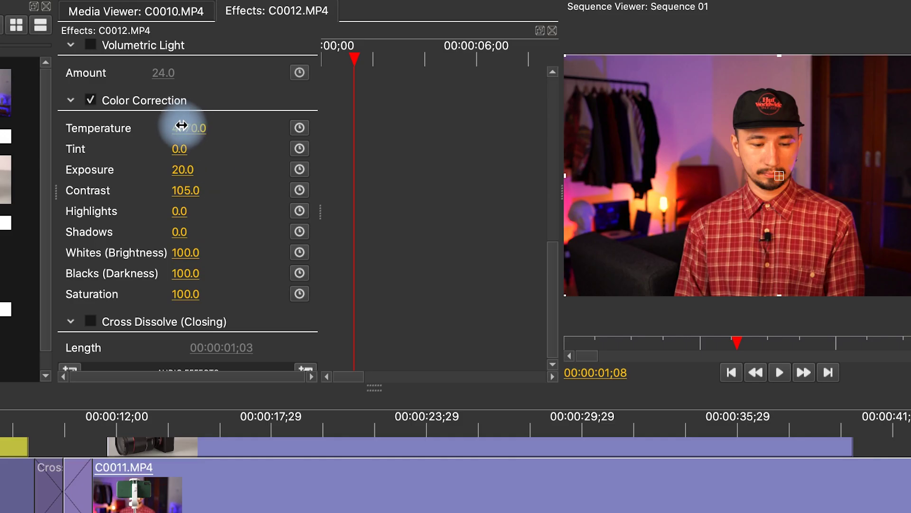
# Cancel a colour temperature edit and toggle Color Correction off and on to compare
pyautogui.click(183, 129)
pyautogui.write('5')
pyautogui.press('super+z')
pyautogui.press('Escape')
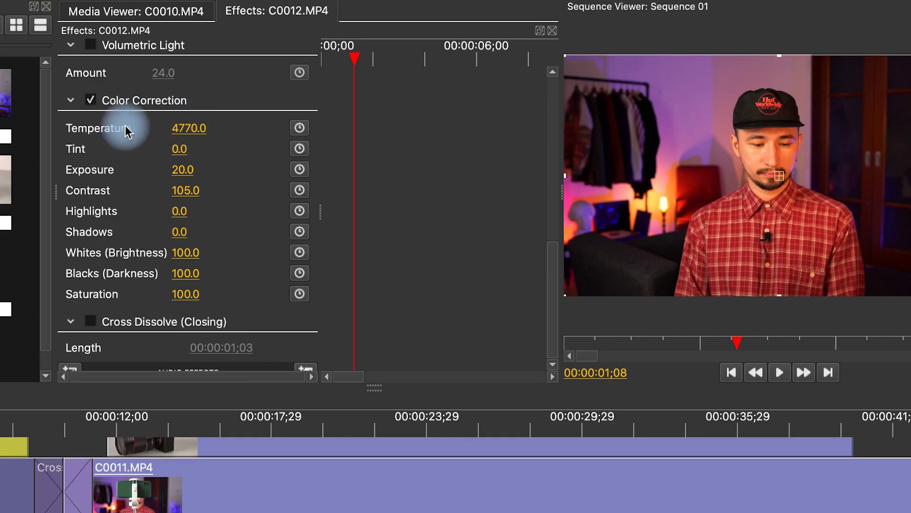
pyautogui.click(91, 100)
pyautogui.click(91, 100)
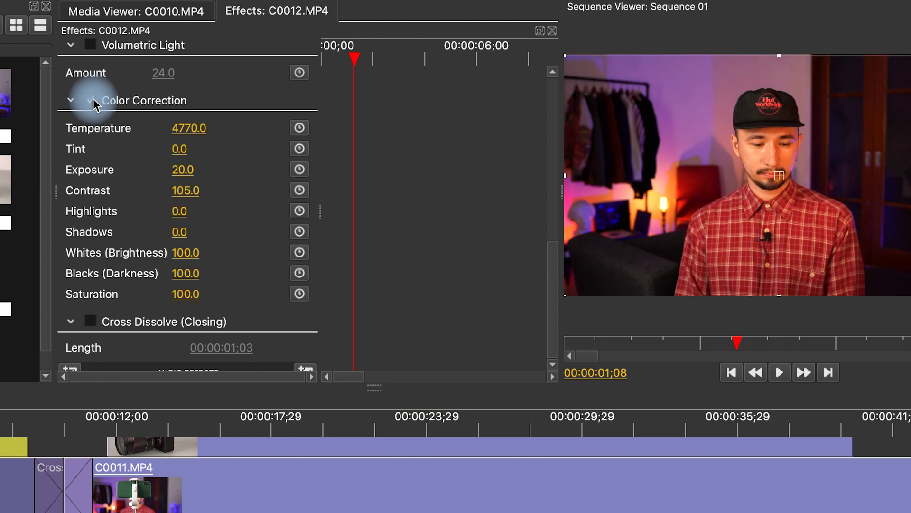
pyautogui.click(91, 100)
pyautogui.click(91, 100)
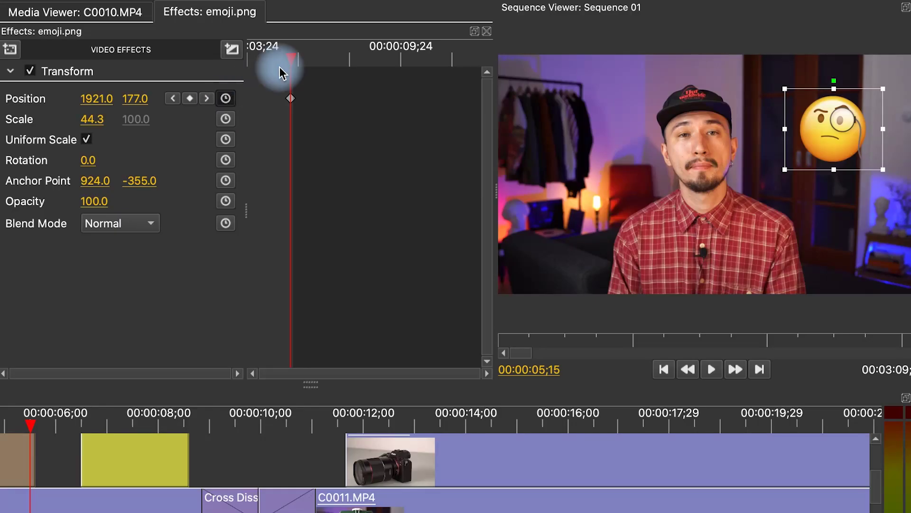
# Keyframe the emoji's starting horizontal position at 00:00:03;24 and play back the slide-in
pyautogui.moveTo(285, 61); pyautogui.dragTo(233, 69)
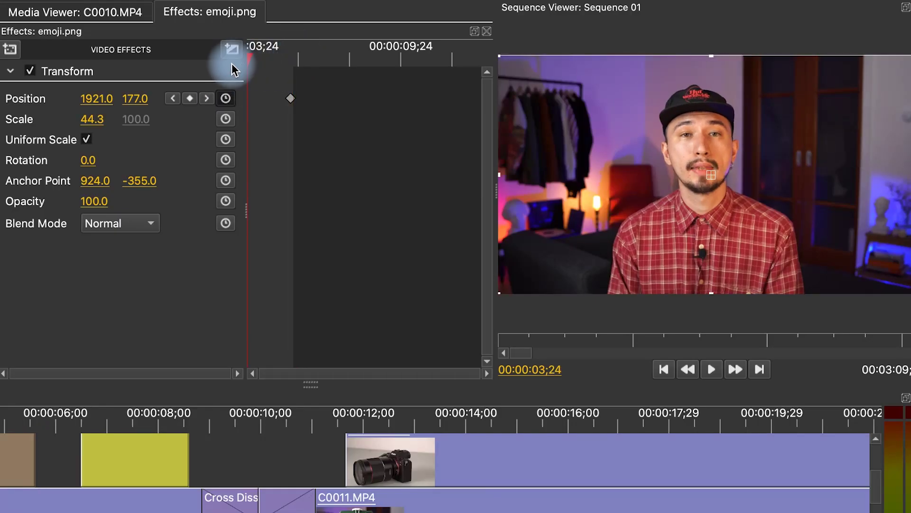
pyautogui.moveTo(130, 97)
pyautogui.mouseDown()
pyautogui.moveTo(98, 100)
pyautogui.moveTo(137, 100)
pyautogui.mouseUp()
pyautogui.click(36, 403)
pyautogui.press('space')
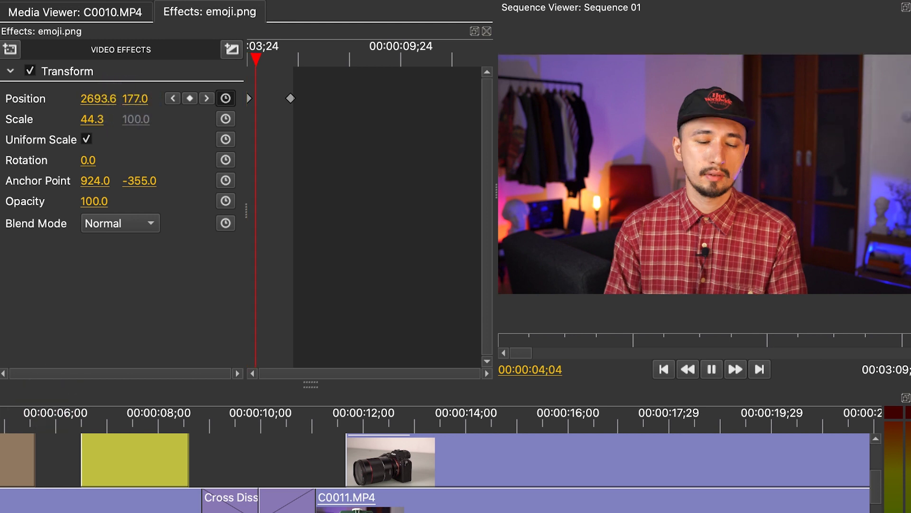
# Set the Fisheye Size to 60 and scrub to preview the distortion animation
pyautogui.write('60')
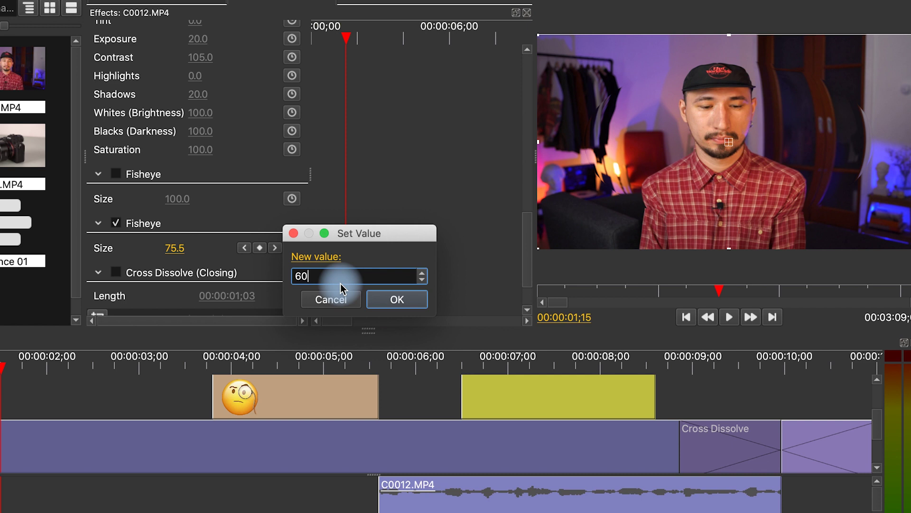
pyautogui.press('Return')
pyautogui.moveTo(332, 38); pyautogui.dragTo(362, 46)
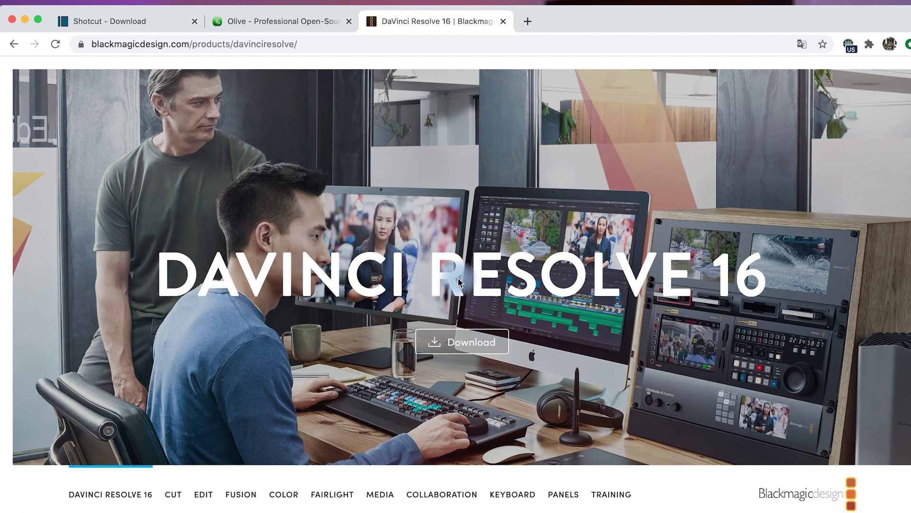
# Choose the free DaVinci Resolve 16 Mac OS X download and scroll the Your Details form
pyautogui.click(483, 349)
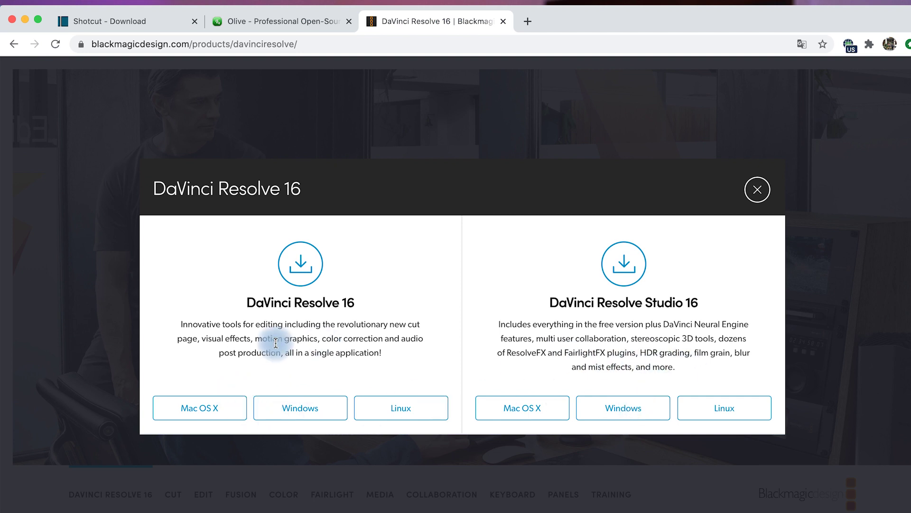
pyautogui.click(212, 411)
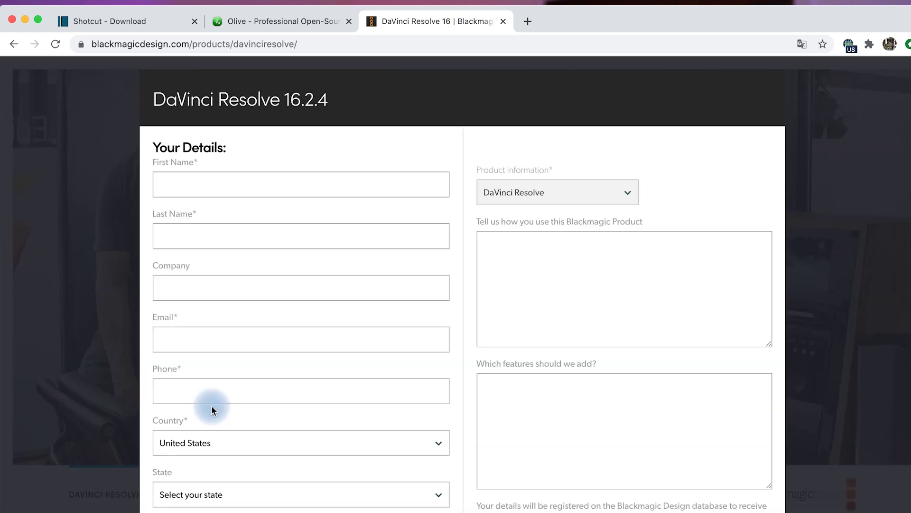
pyautogui.scroll(-1, 448, 327)
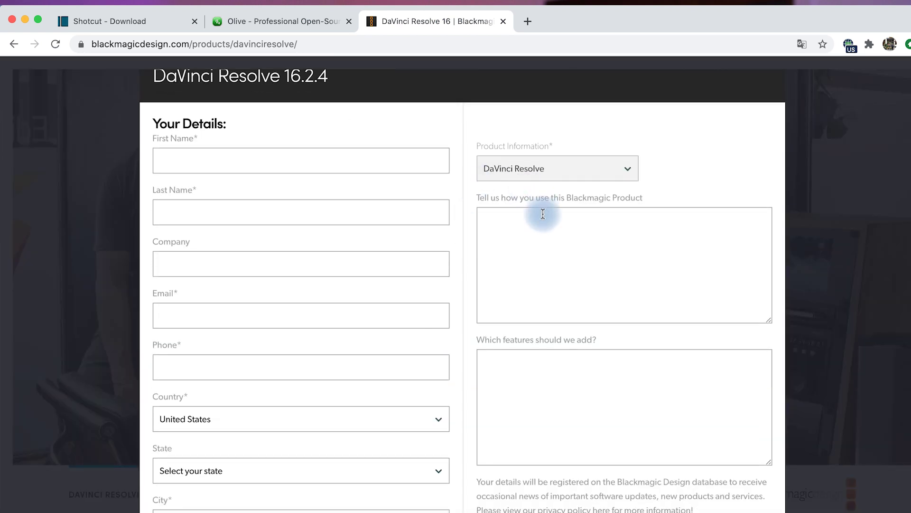
pyautogui.scroll(-1, 463, 385)
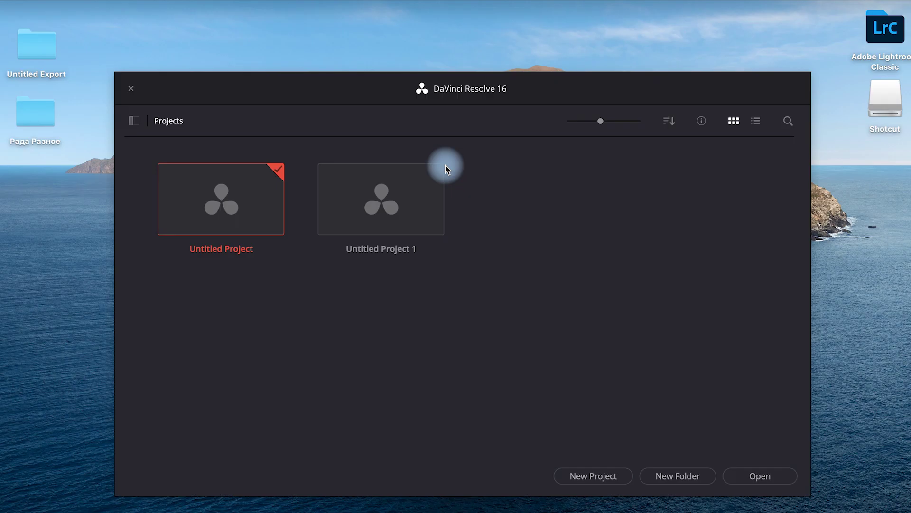
# Create Untitled Project 2 and step through the Media, Cut, Edit, Color, Fairlight and Deliver pages
pyautogui.click(613, 476)
pyautogui.click(529, 302)
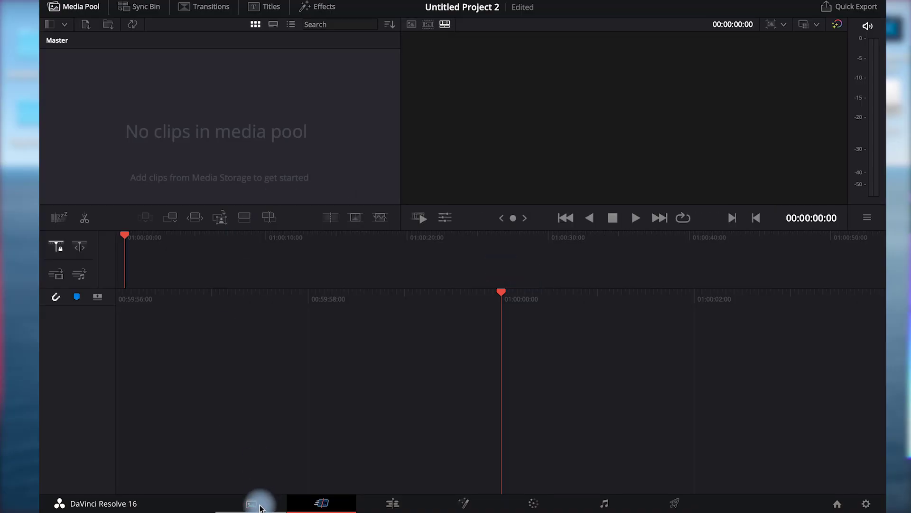
pyautogui.click(260, 505)
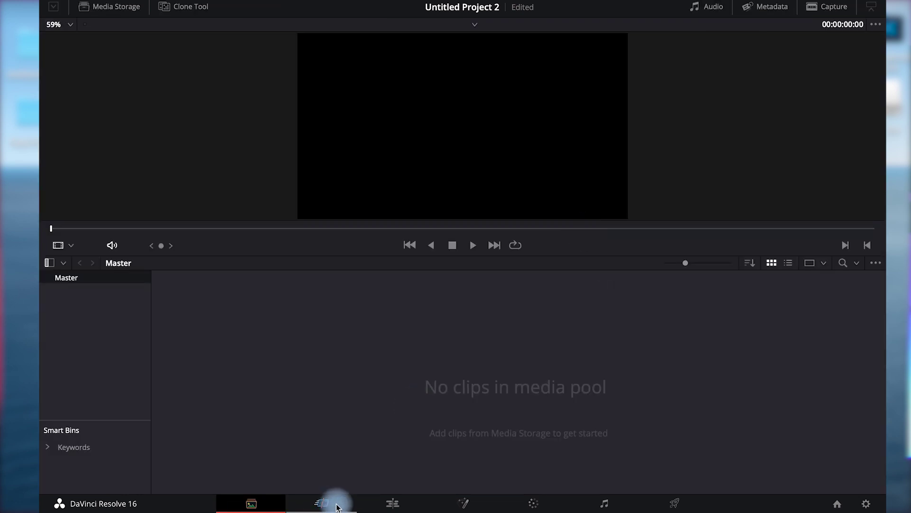
pyautogui.click(337, 505)
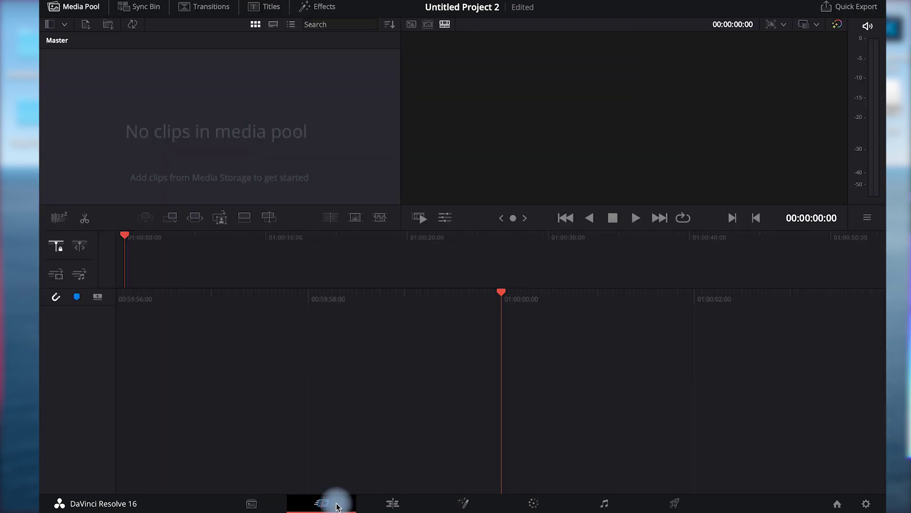
pyautogui.click(398, 504)
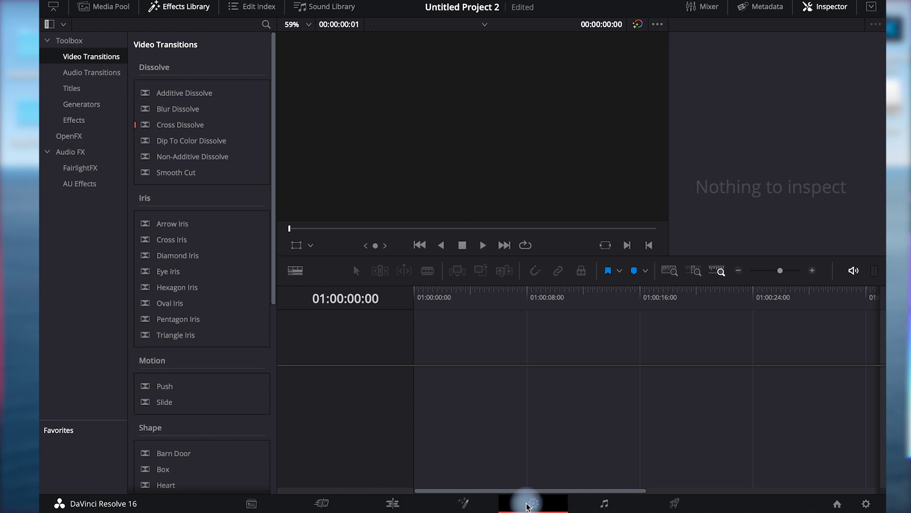
pyautogui.click(529, 505)
pyautogui.click(605, 504)
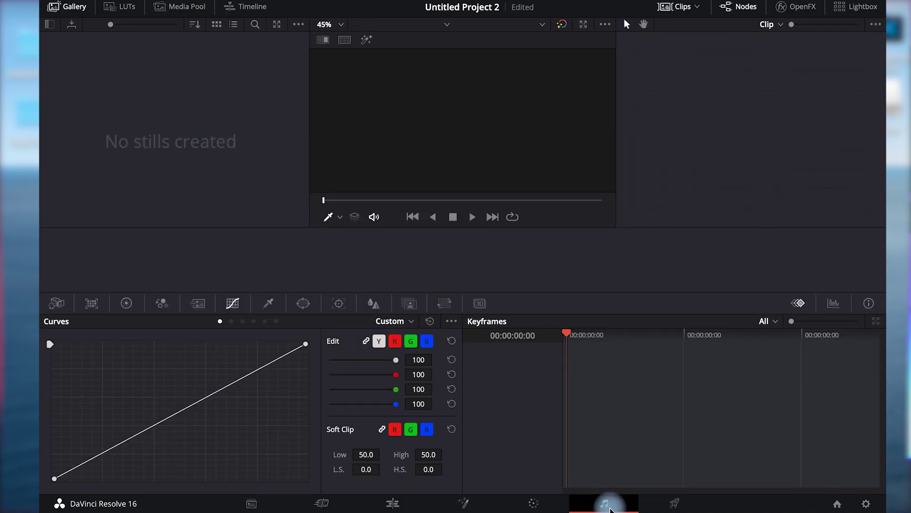
pyautogui.click(670, 505)
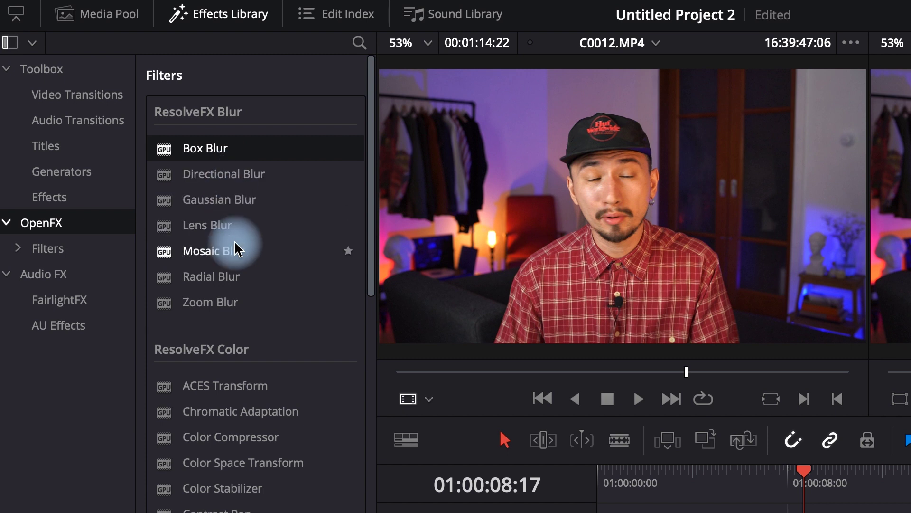
# Browse the OpenFX filters past Mosaic Blur and Dehaze, then place Barn Door on the first edit point
pyautogui.click(234, 249)
pyautogui.scroll(-3, 273, 323)
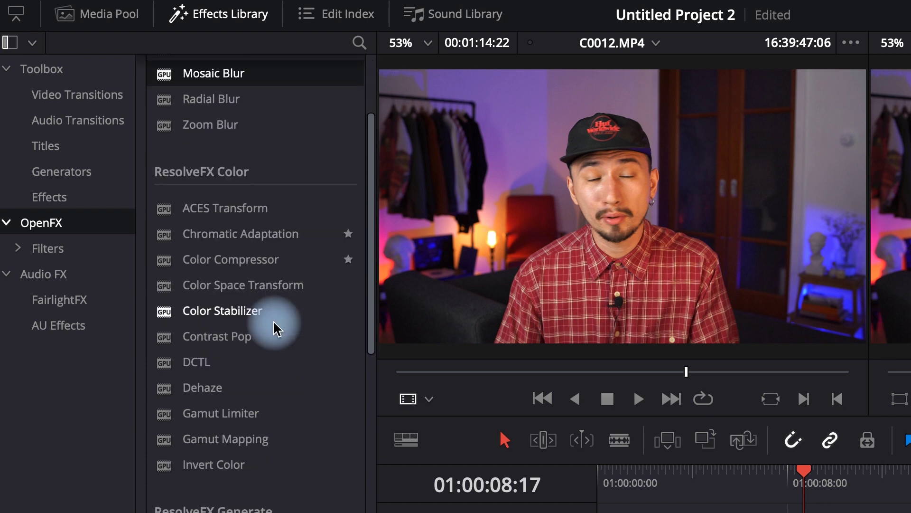
pyautogui.scroll(-1, 274, 328)
pyautogui.click(233, 356)
pyautogui.scroll(-7, 280, 401)
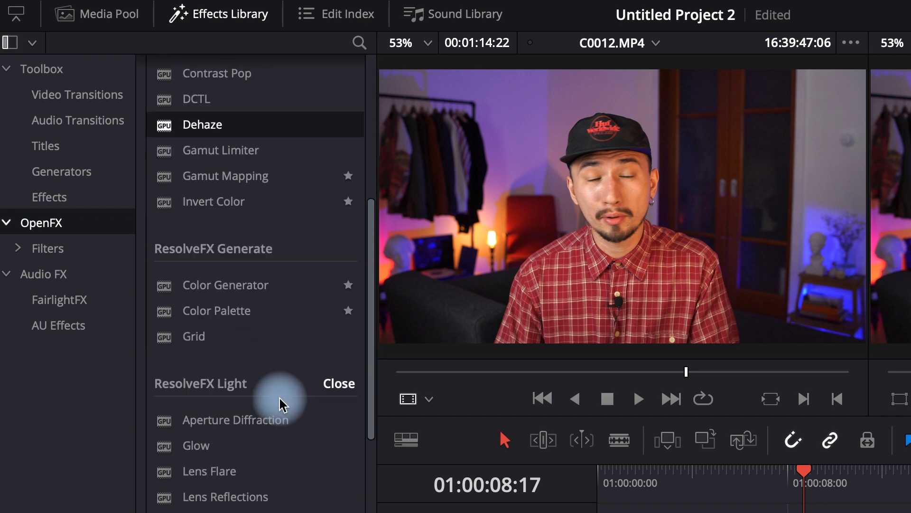
pyautogui.scroll(-6, 281, 402)
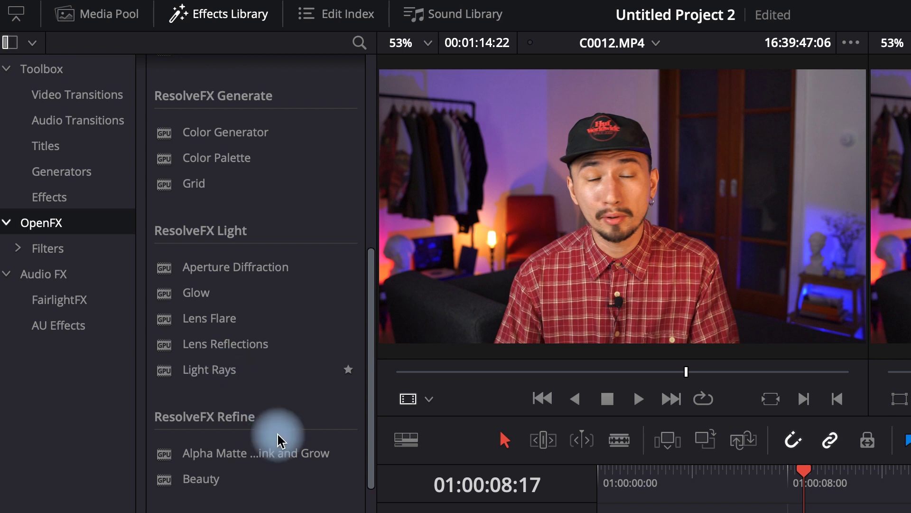
pyautogui.scroll(-8, 228, 488)
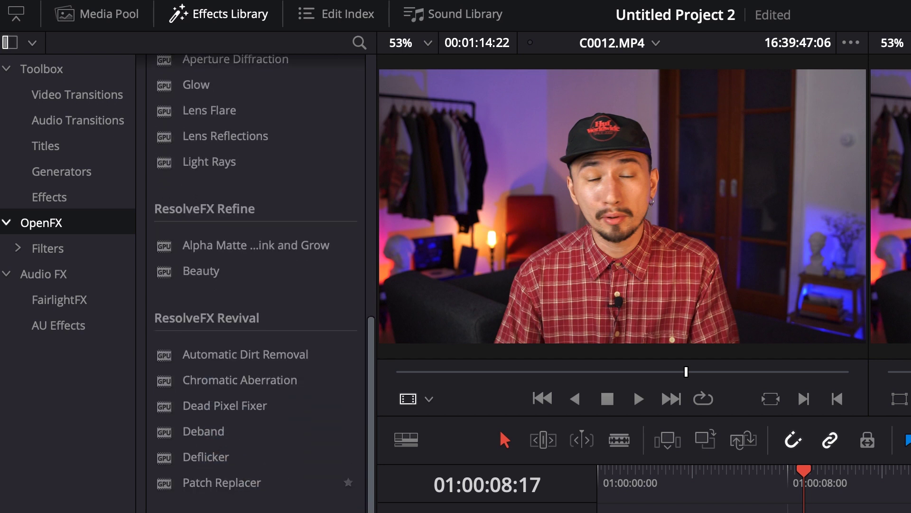
pyautogui.scroll(-15, 257, 284)
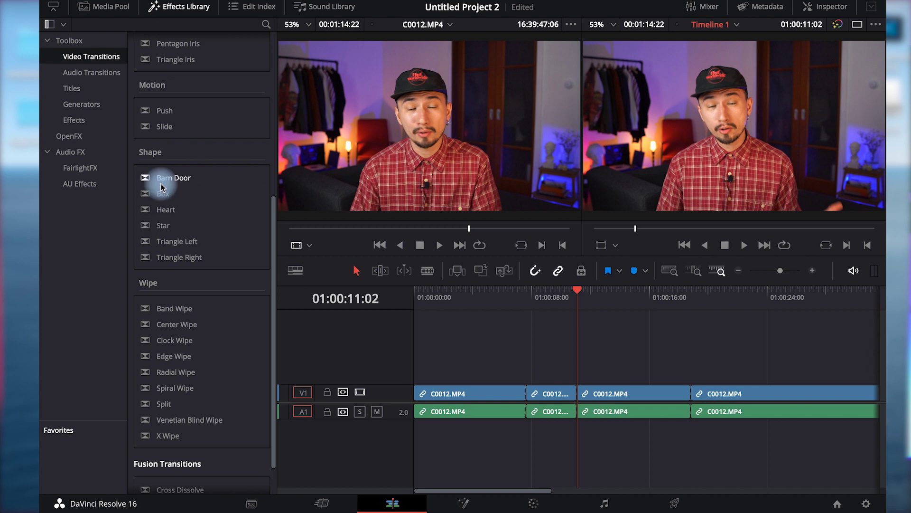
pyautogui.moveTo(164, 178); pyautogui.dragTo(539, 410)
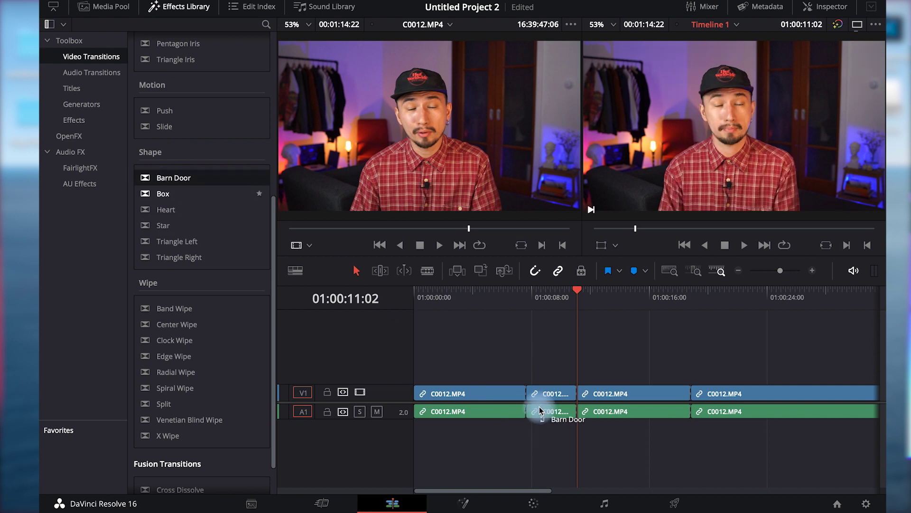
# Play back the new Barn Door transition from about 01:00:07:03 and scroll through the library
pyautogui.click(521, 290)
pyautogui.press('space')
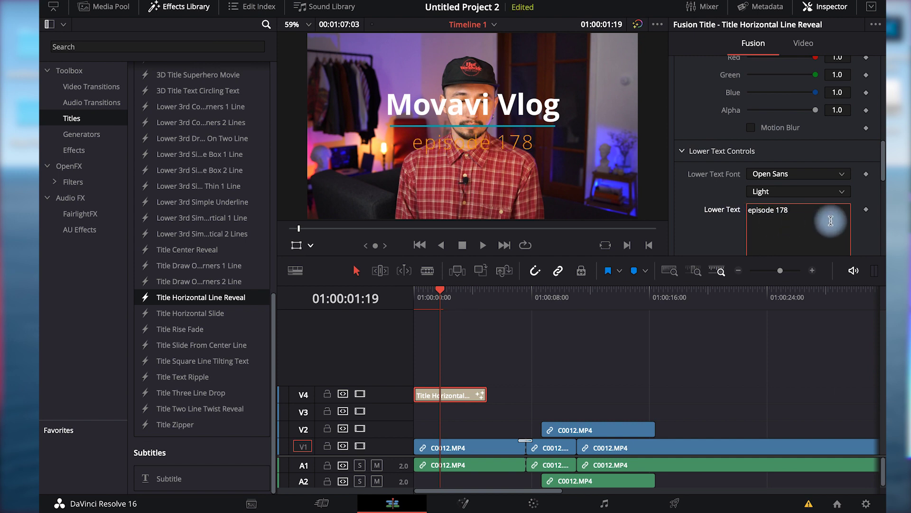
pyautogui.scroll(-3, 881, 131)
pyautogui.scroll(1, 874, 135)
pyautogui.scroll(-5, 881, 133)
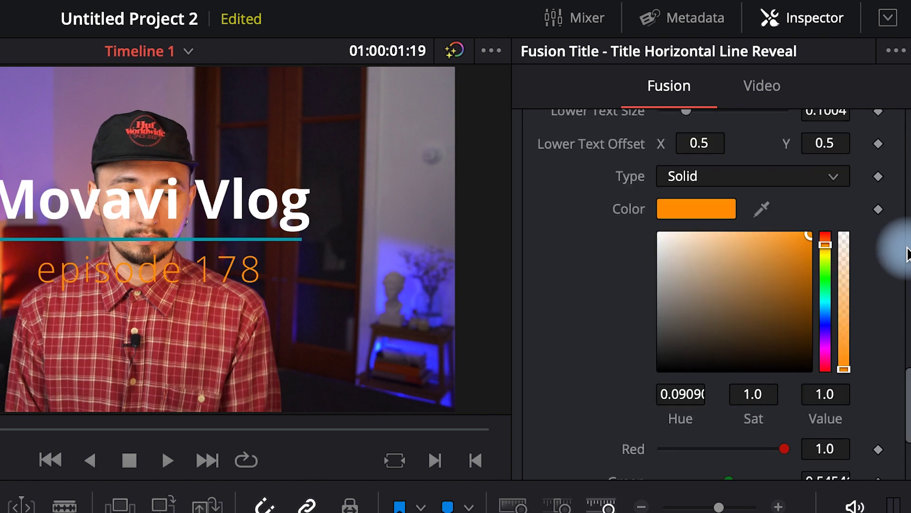
pyautogui.scroll(2, 907, 254)
pyautogui.scroll(1, 902, 253)
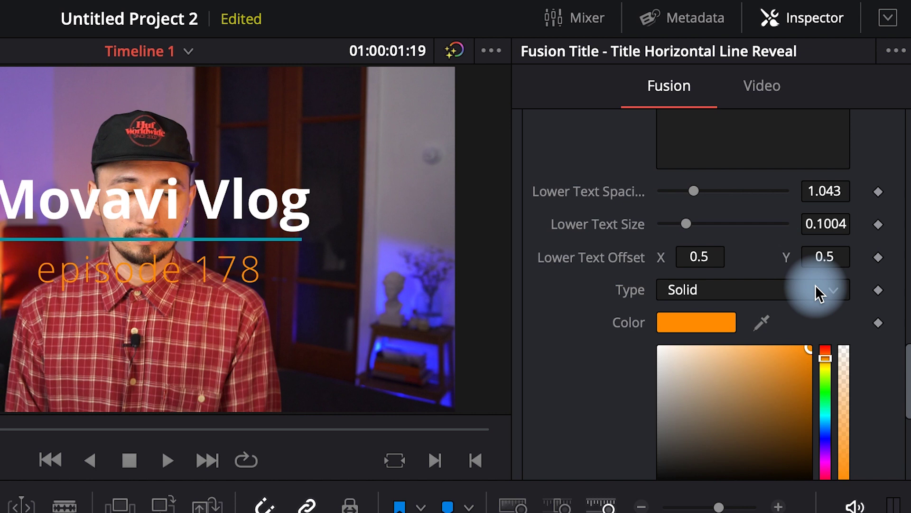
pyautogui.scroll(-5, 818, 291)
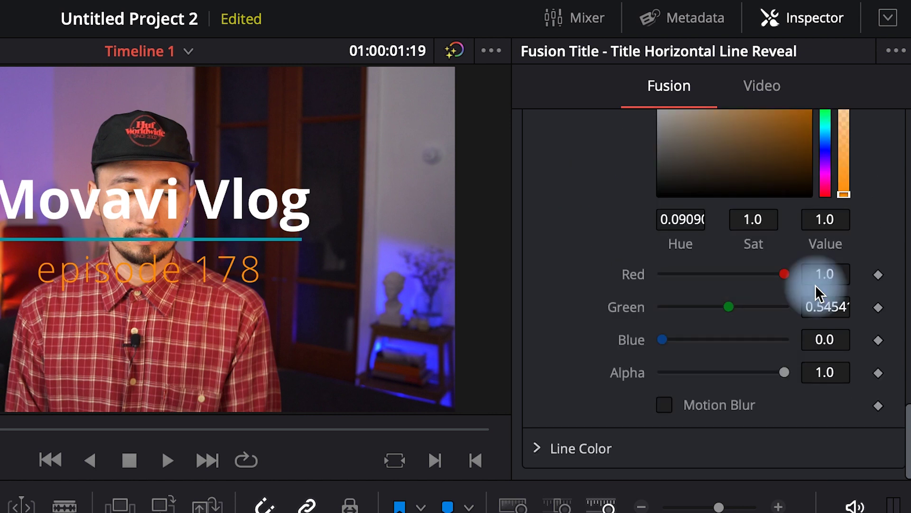
pyautogui.scroll(-4, 818, 295)
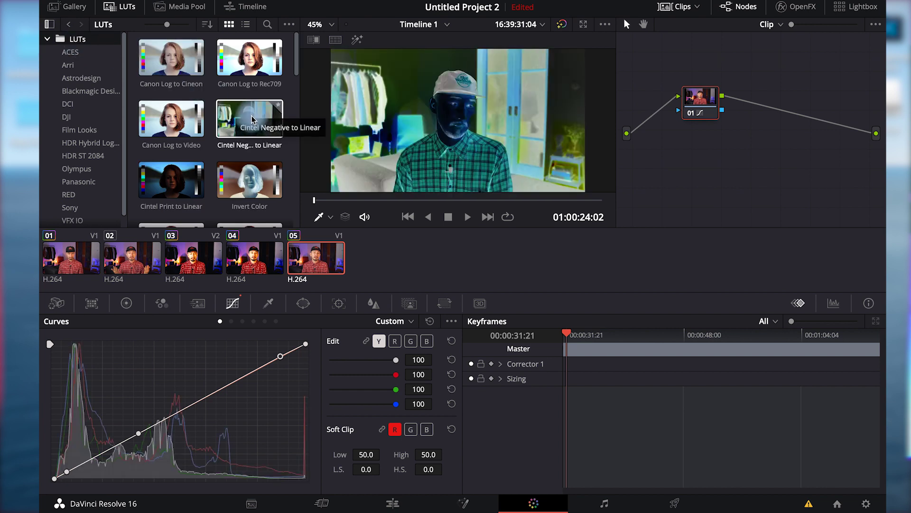
# Shape the fifth clip's luma curve into an S-curve by raising highlights and lowering shadows
pyautogui.scroll(-3, 299, 67)
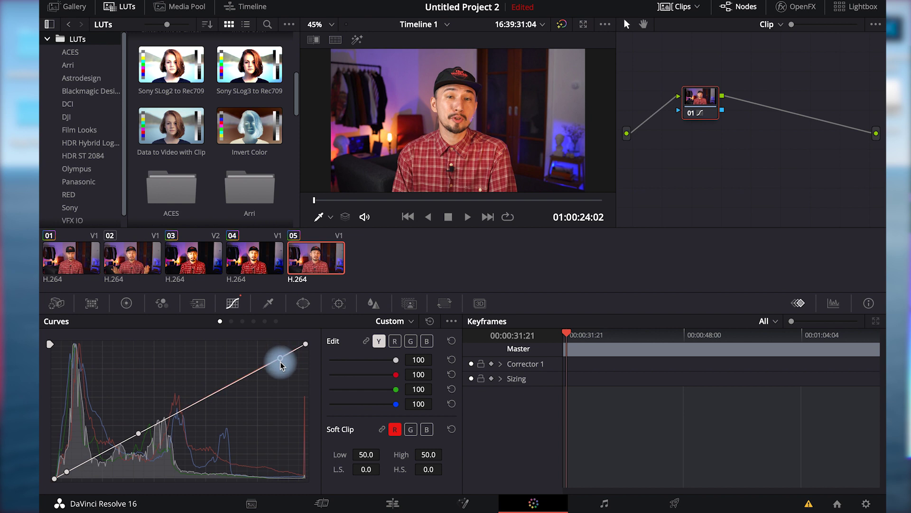
pyautogui.moveTo(280, 366); pyautogui.dragTo(261, 354)
pyautogui.moveTo(58, 477); pyautogui.dragTo(123, 444)
# Tweak the red channel and bend the blue curve down in the shadows, then show the primary colour wheels
pyautogui.click(399, 341)
pyautogui.click(427, 341)
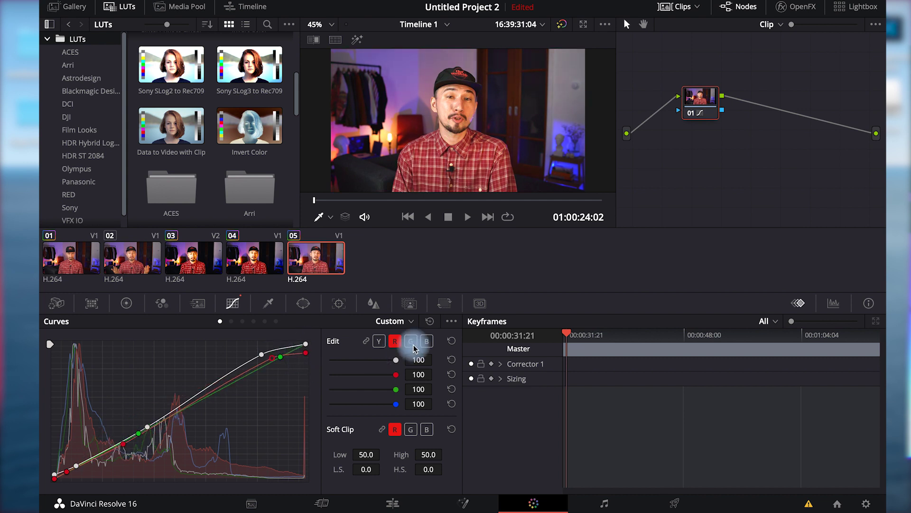
pyautogui.click(159, 431)
pyautogui.moveTo(69, 463); pyautogui.dragTo(75, 451)
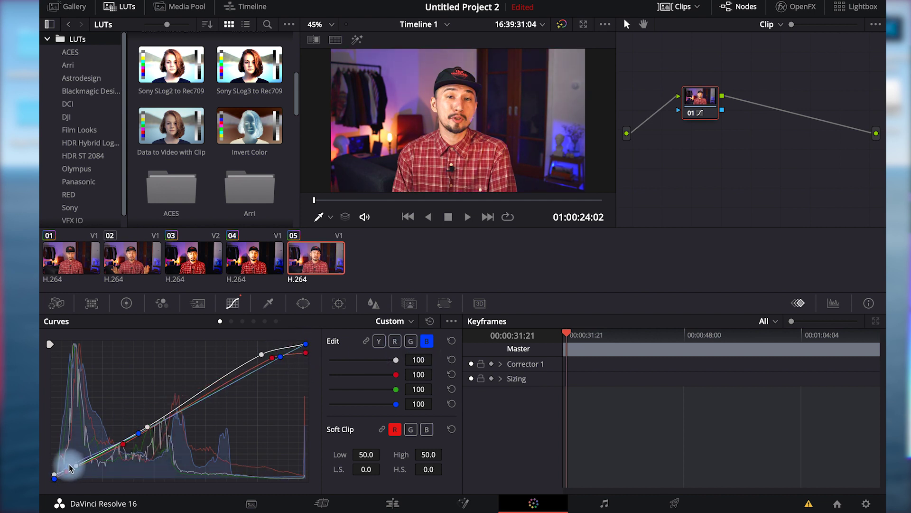
pyautogui.click(126, 303)
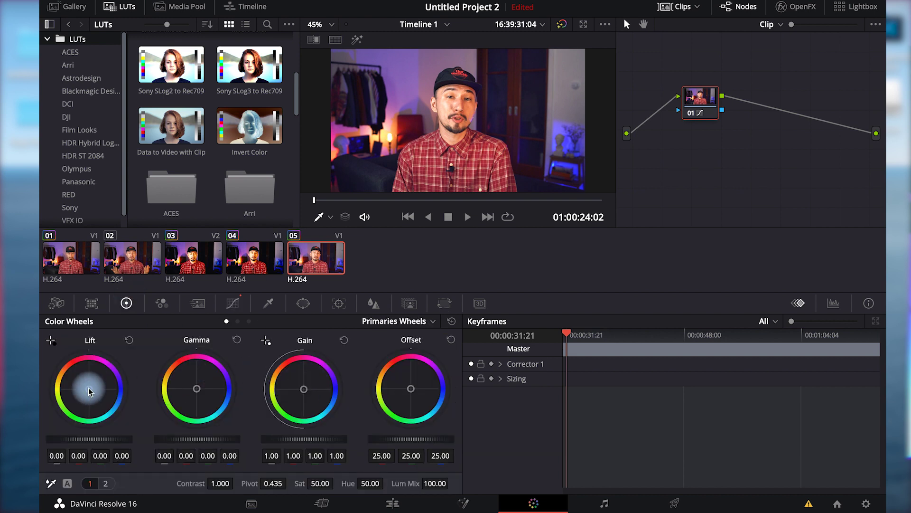